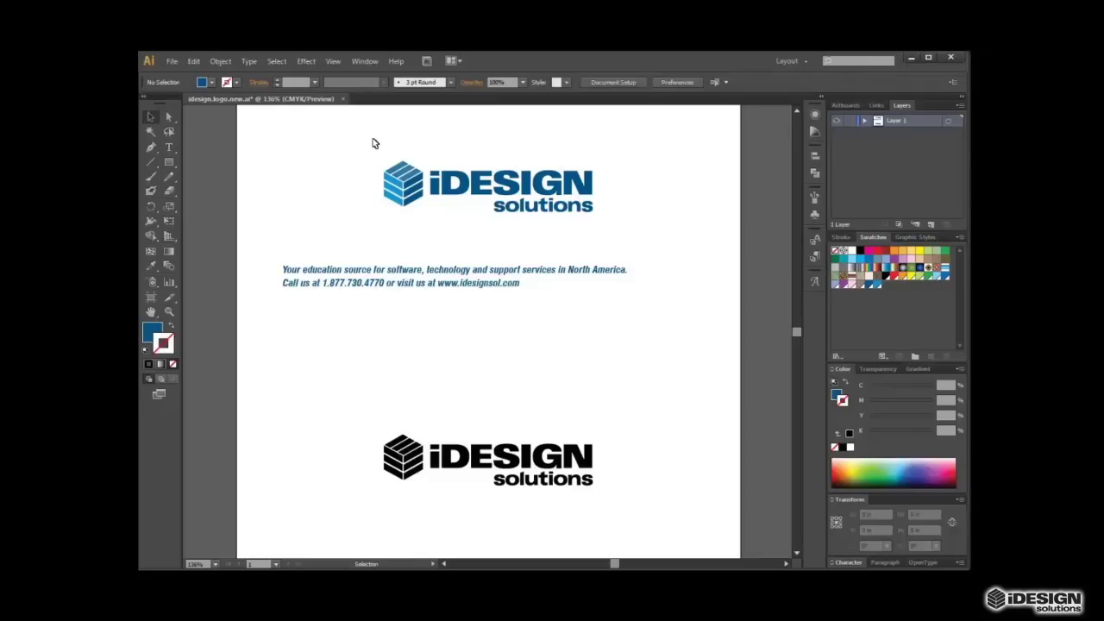
- Delete the blue logo, the two-line contact text and the hidden white logo
drag(373, 139, 639, 238)
key(Delete)
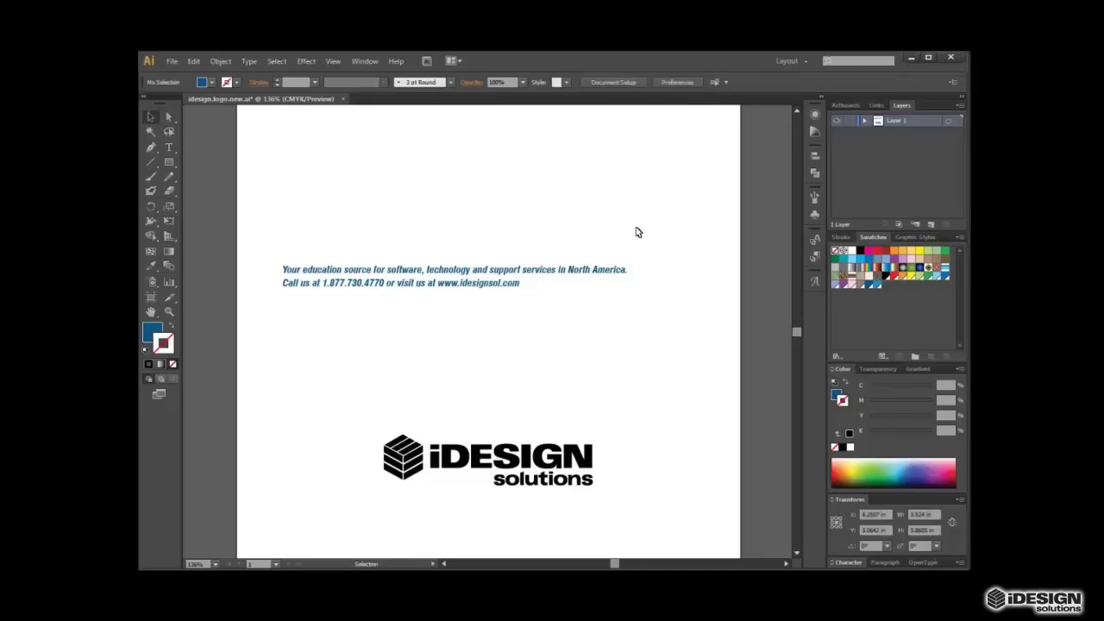
drag(555, 290, 658, 299)
key(Delete)
drag(351, 308, 665, 399)
key(Delete)
scroll(402, 343, down, 5)
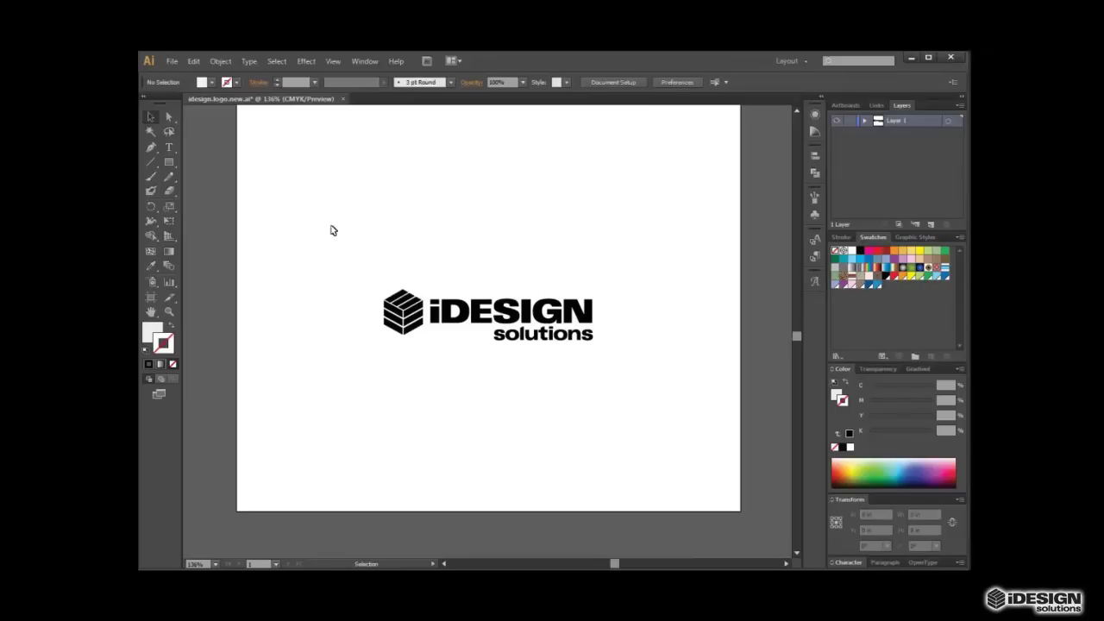
- Export the artwork as an AutoCAD Drawing (DWG) named iDESIGN_Logo_3D on the Desktop
scroll(414, 249, down, 1)
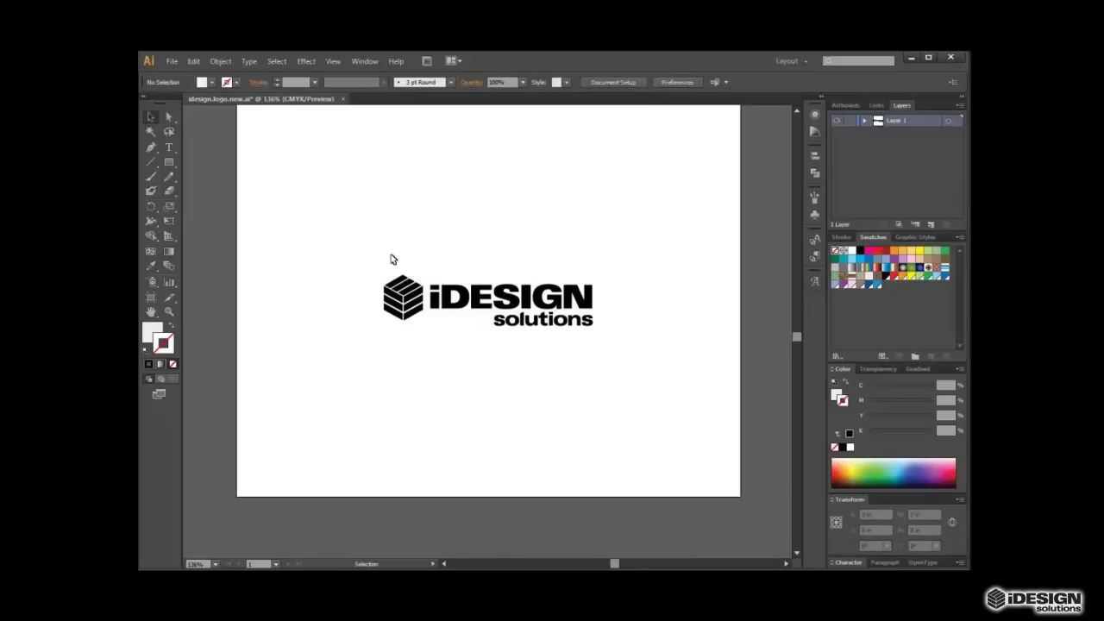
click(172, 62)
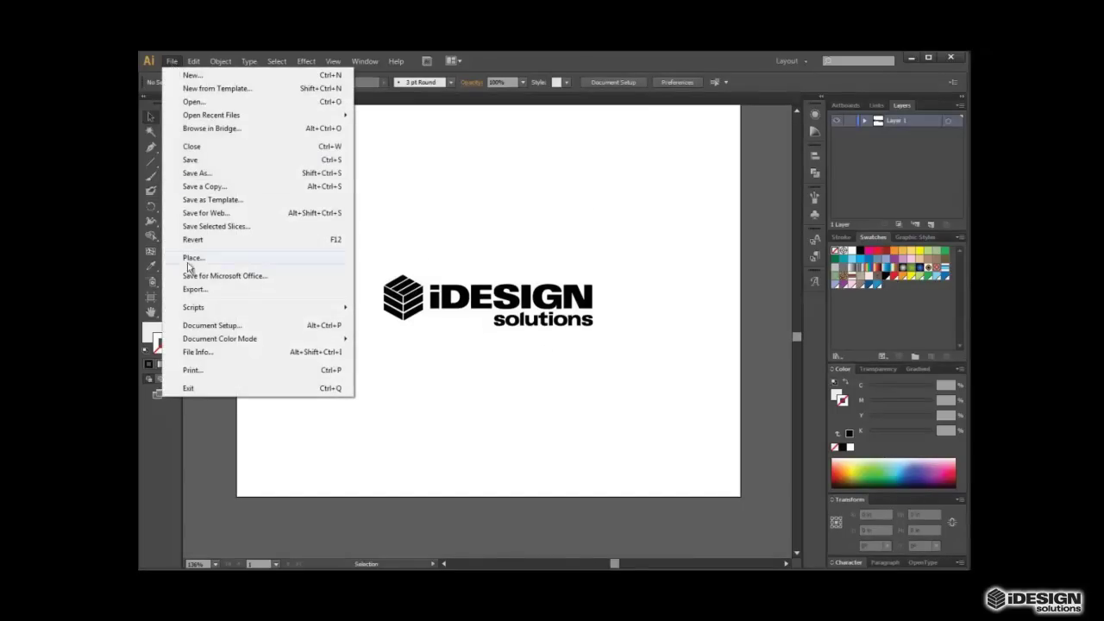
click(197, 289)
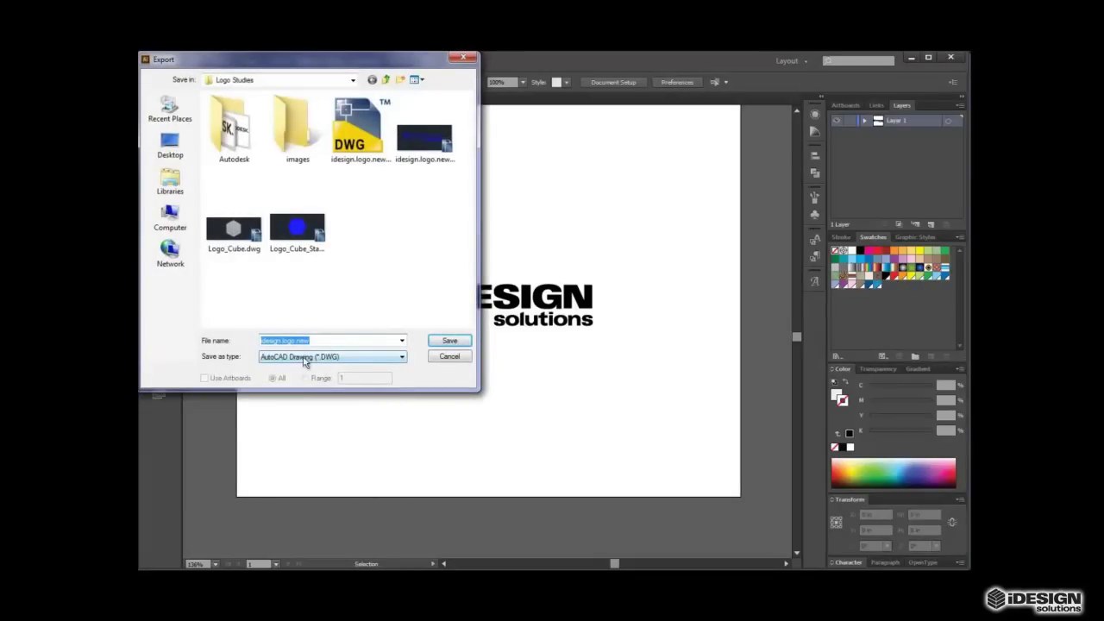
click(402, 359)
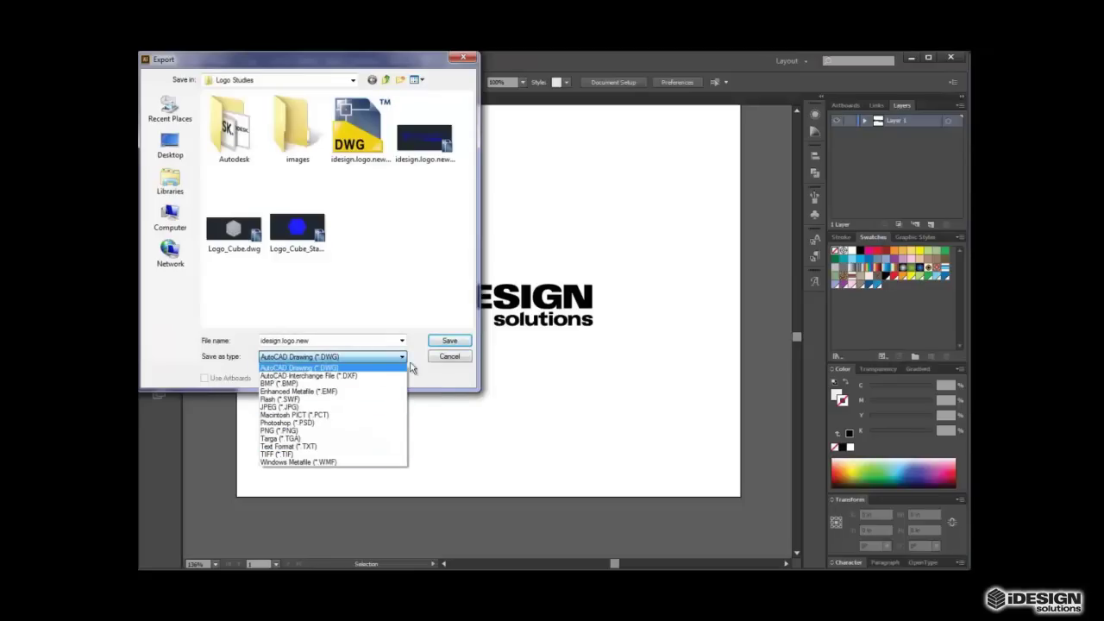
click(414, 363)
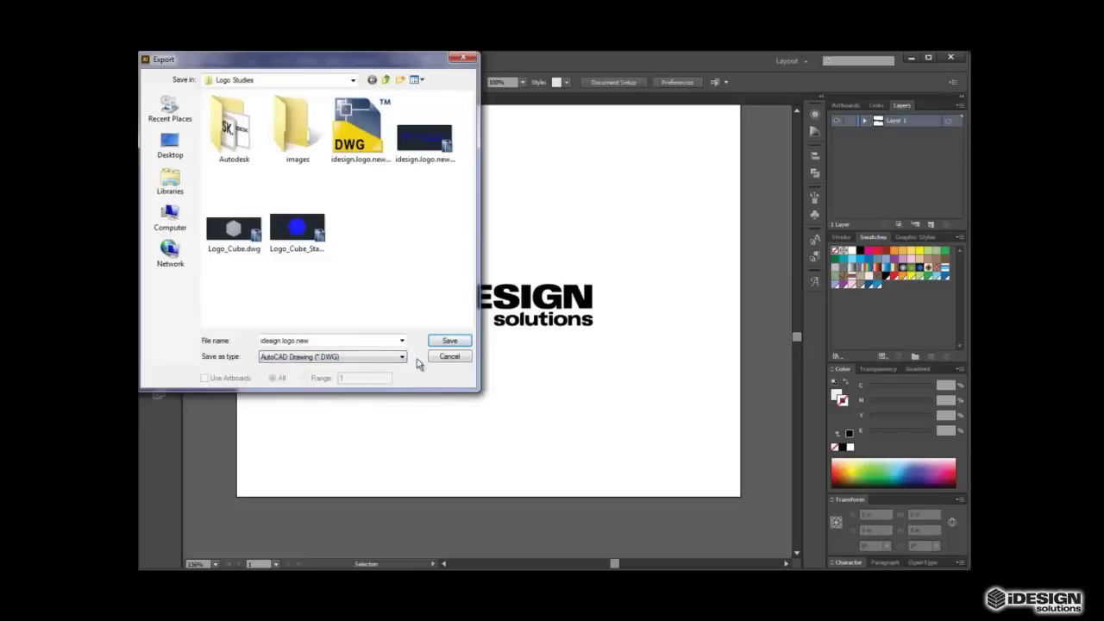
click(352, 81)
click(223, 106)
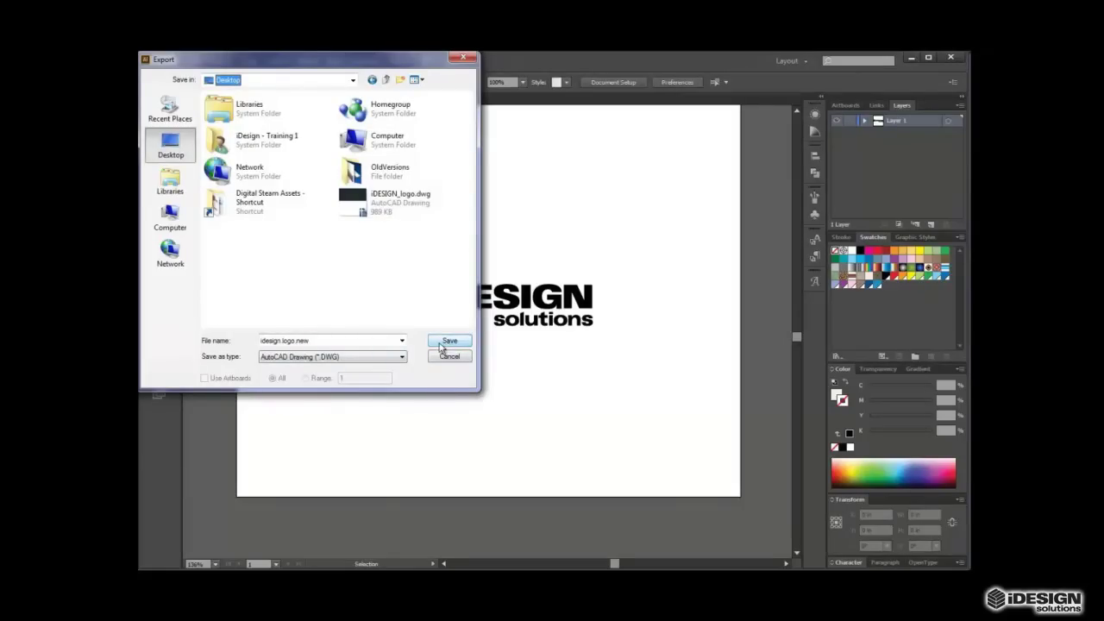
double_click(318, 343)
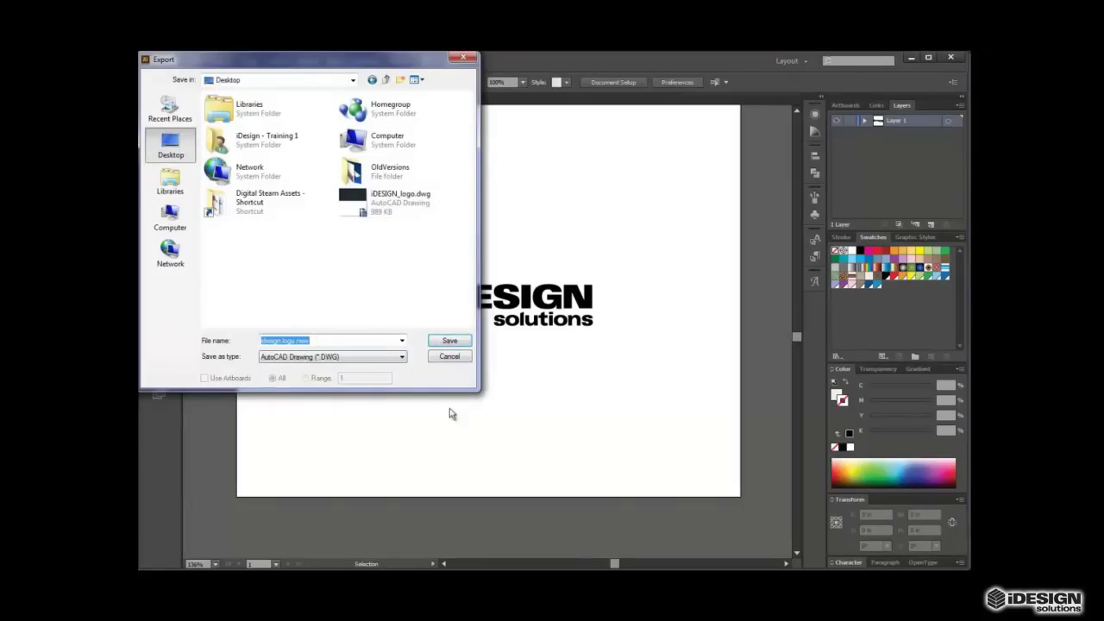
text(iDESIG)
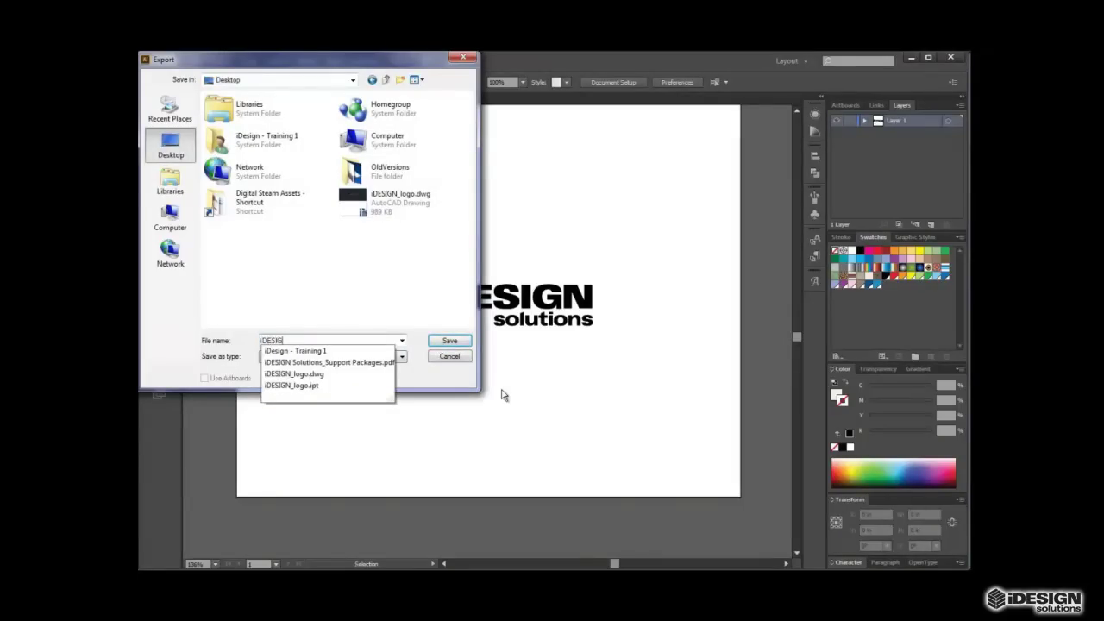
text(N_Logo_3D)
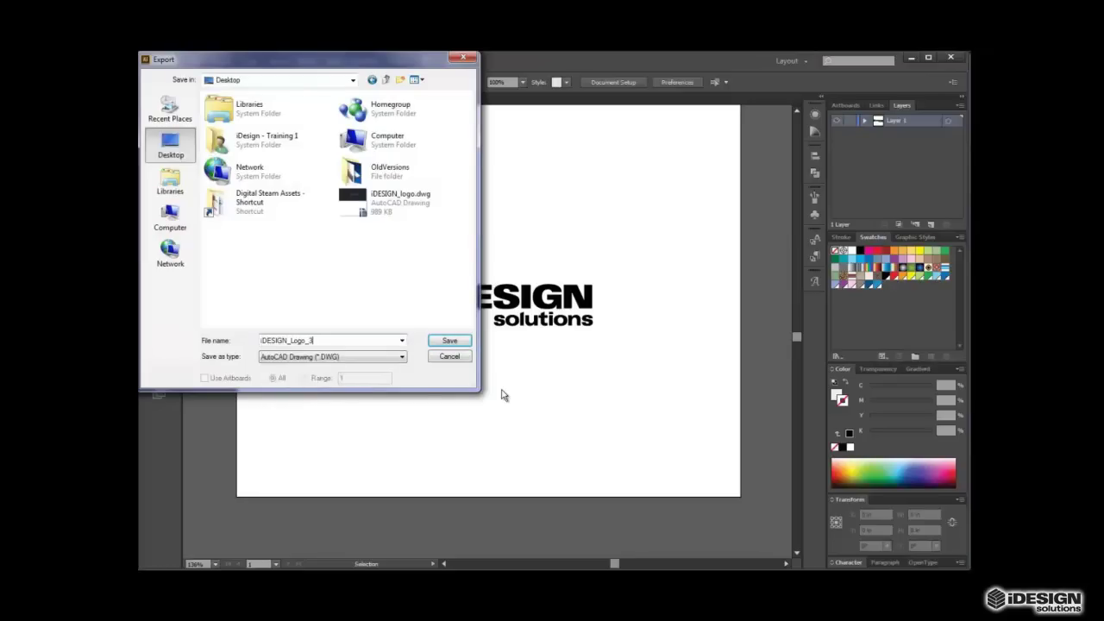
click(448, 342)
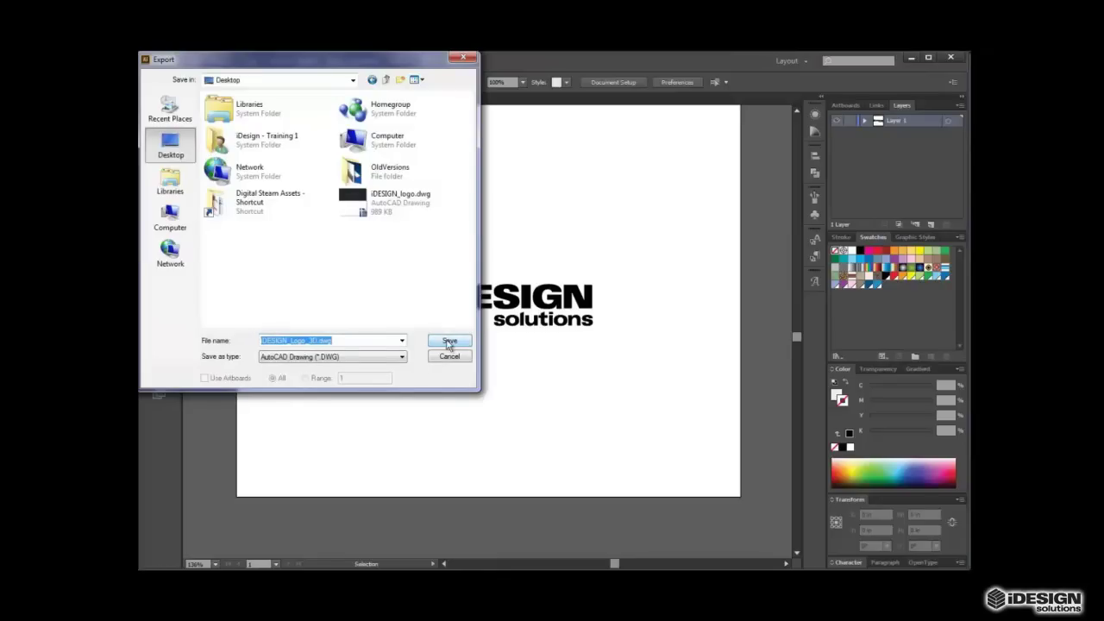
- Export as AutoCAD 2004/2005/2006, True Color, Maximum Editability, with text outlined
click(447, 345)
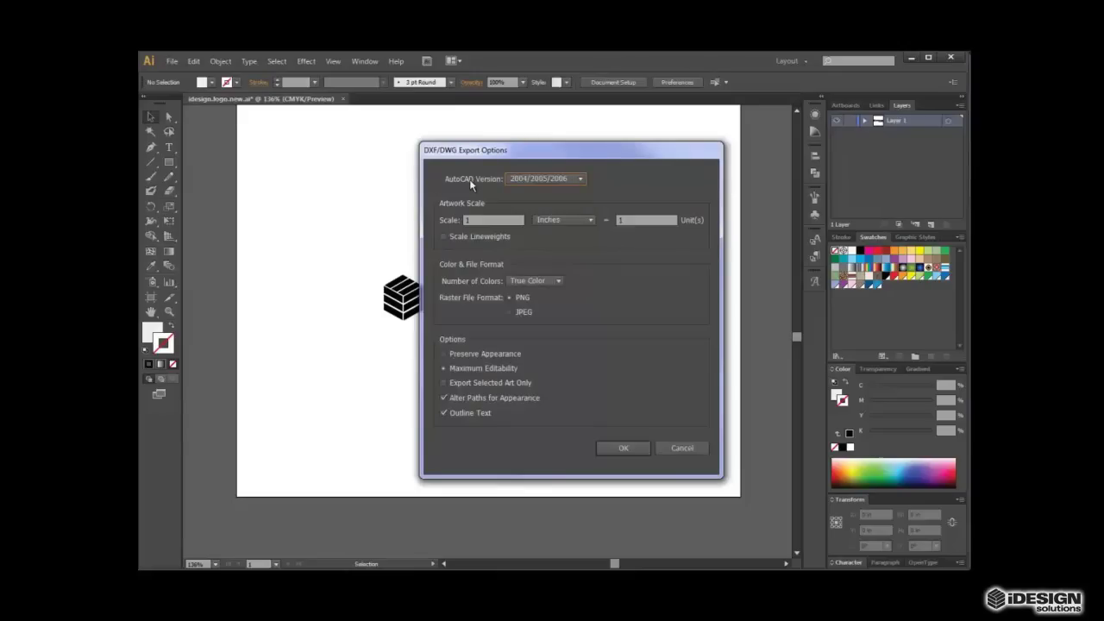
click(571, 179)
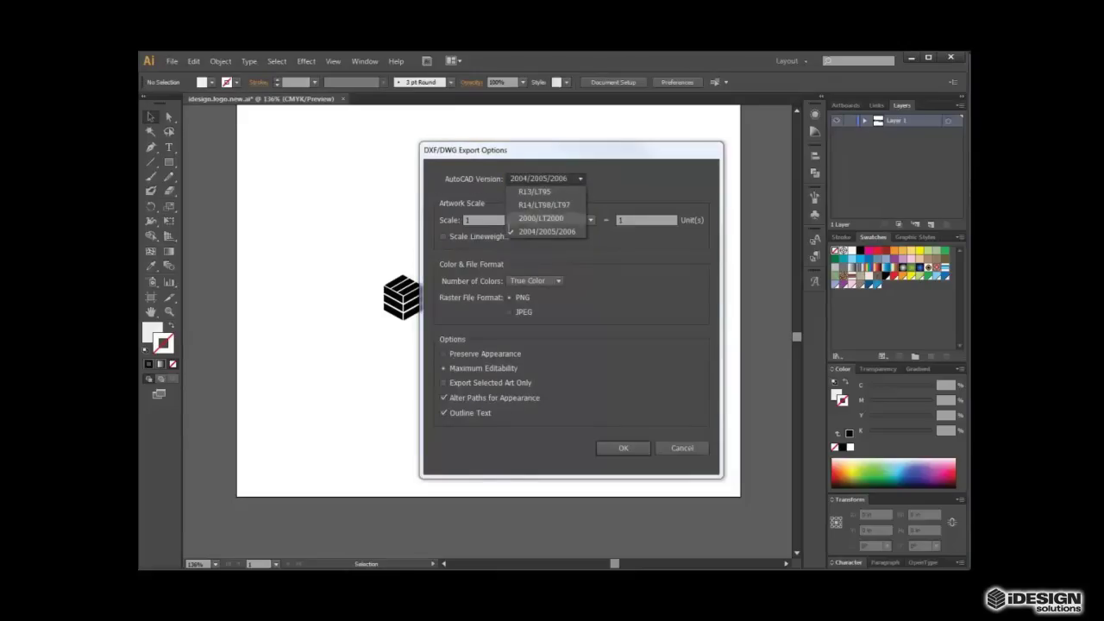
click(544, 231)
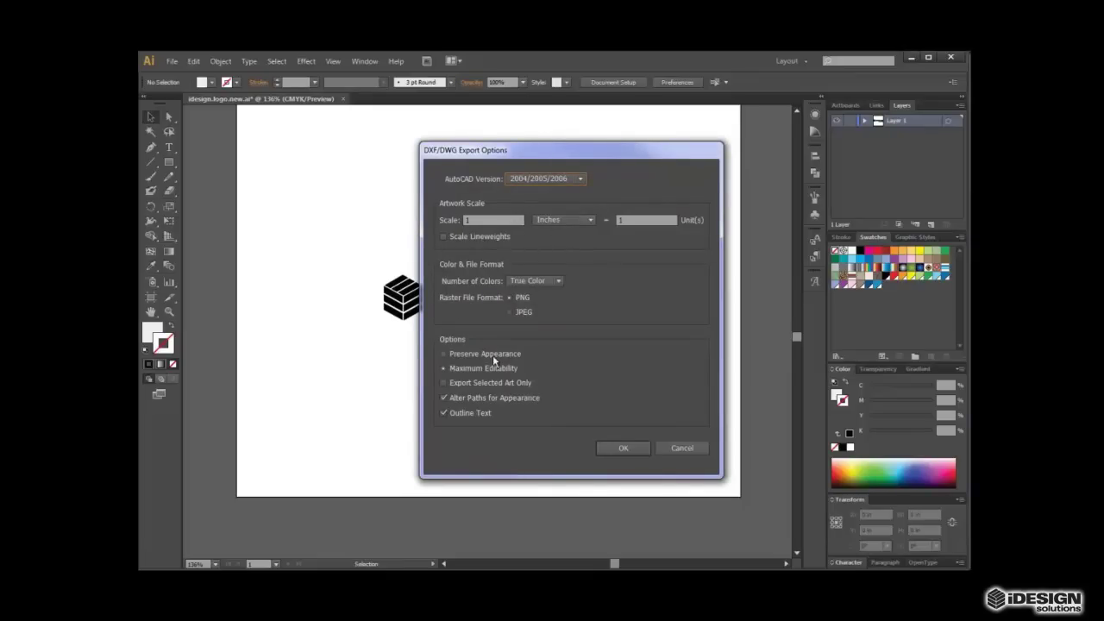
click(557, 282)
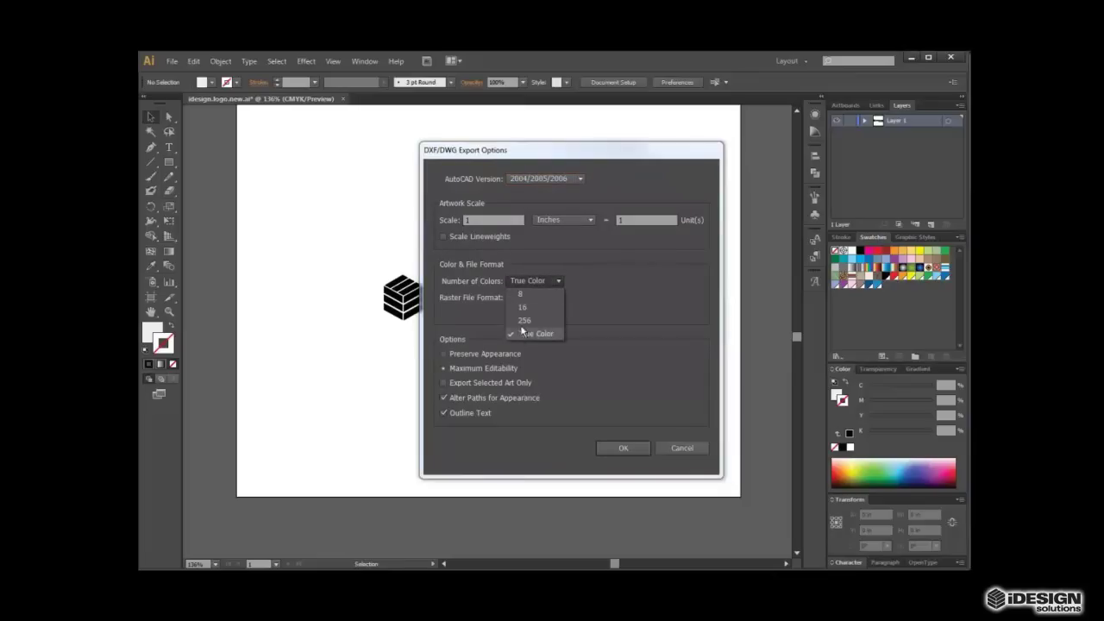
click(563, 284)
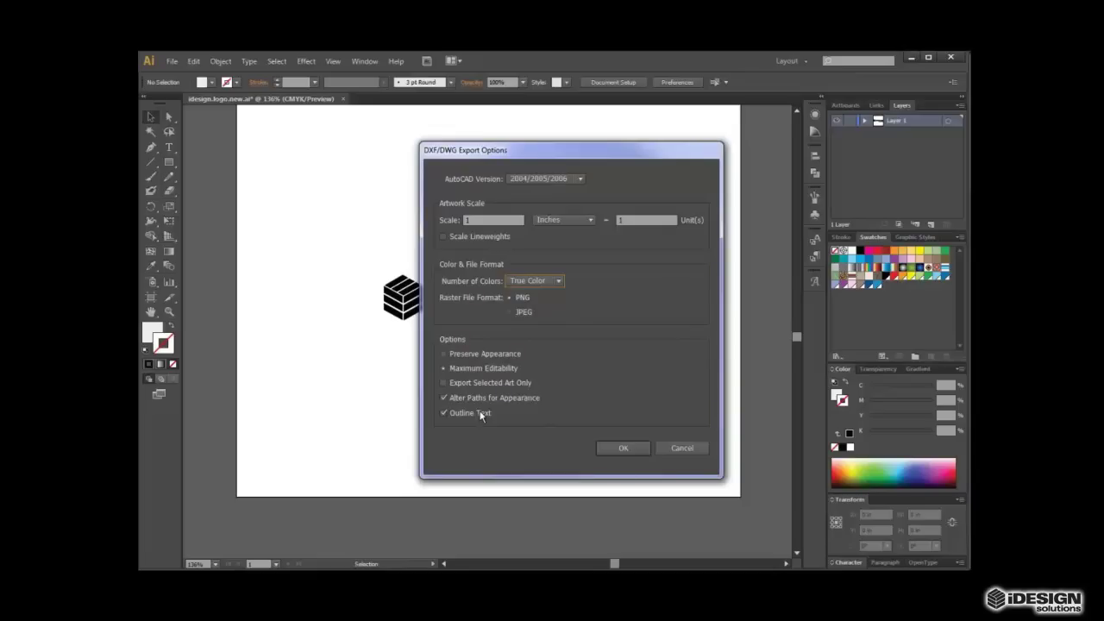
click(444, 368)
click(443, 410)
click(622, 449)
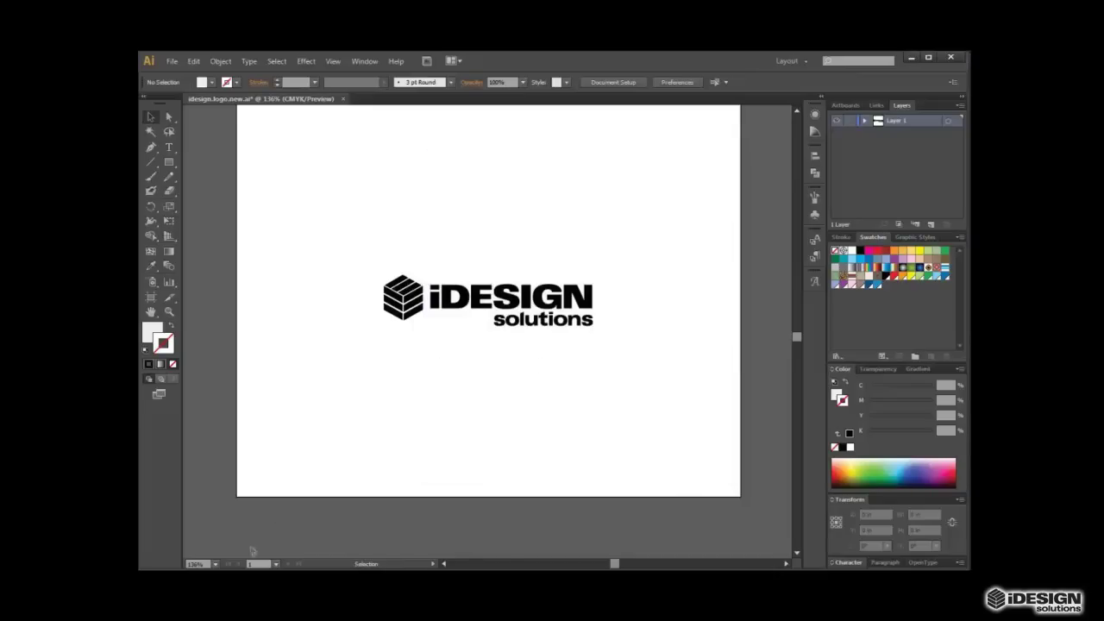
- Minimize Illustrator and move the iDESIGN_Logo_3D.dwg icon on the desktop
click(911, 57)
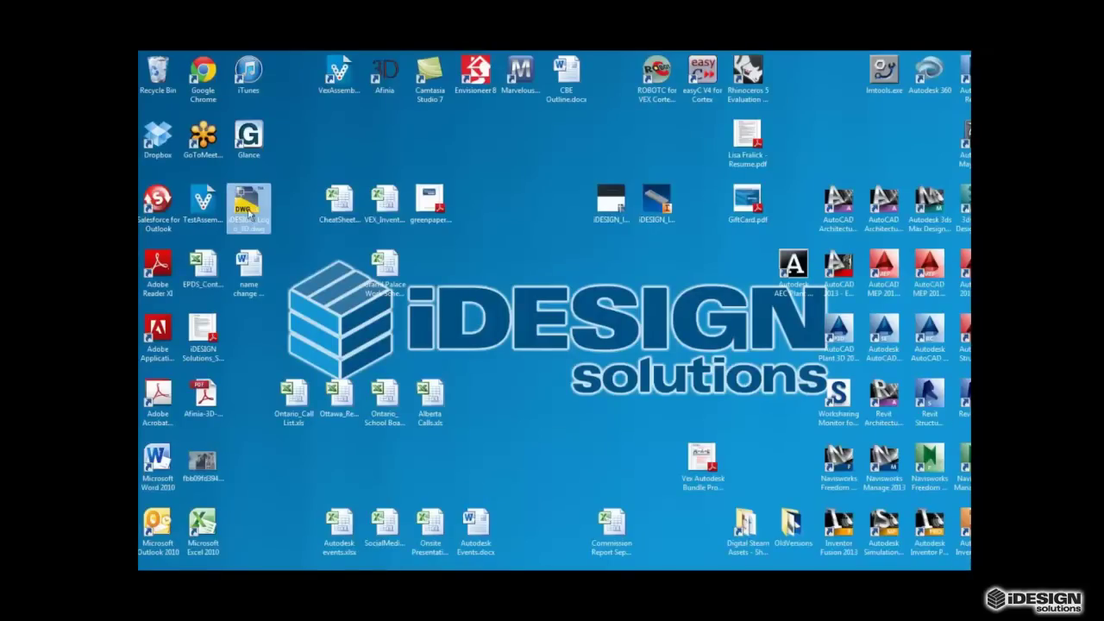
drag(248, 207, 604, 255)
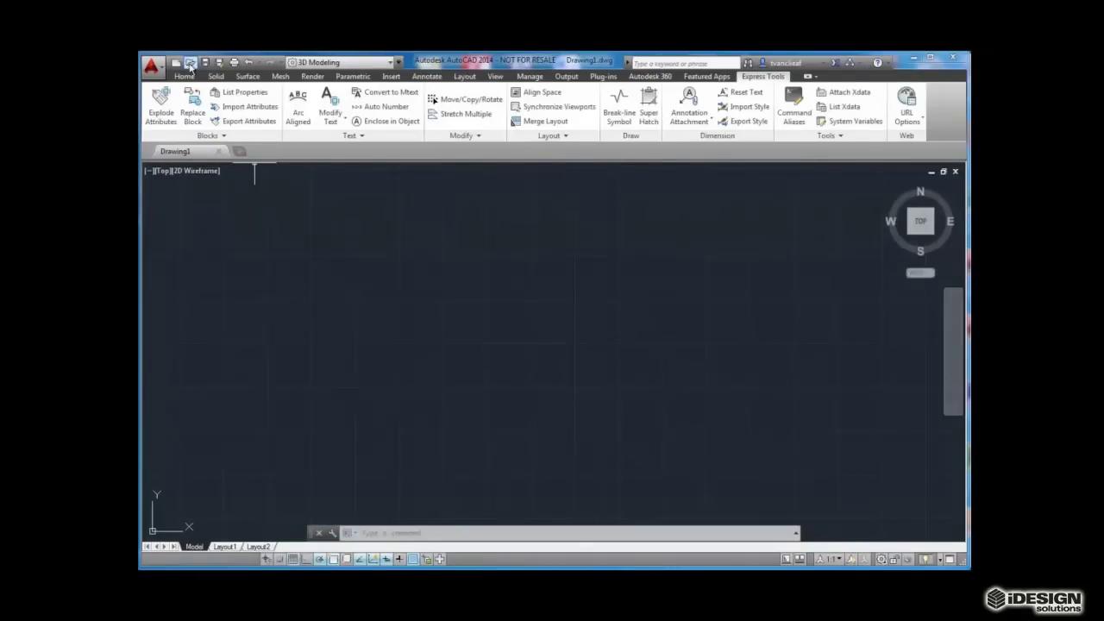
- Open iDESIGN_Logo_3D.dwg past the non-Autodesk DWG warning and zoom to the logo
click(190, 62)
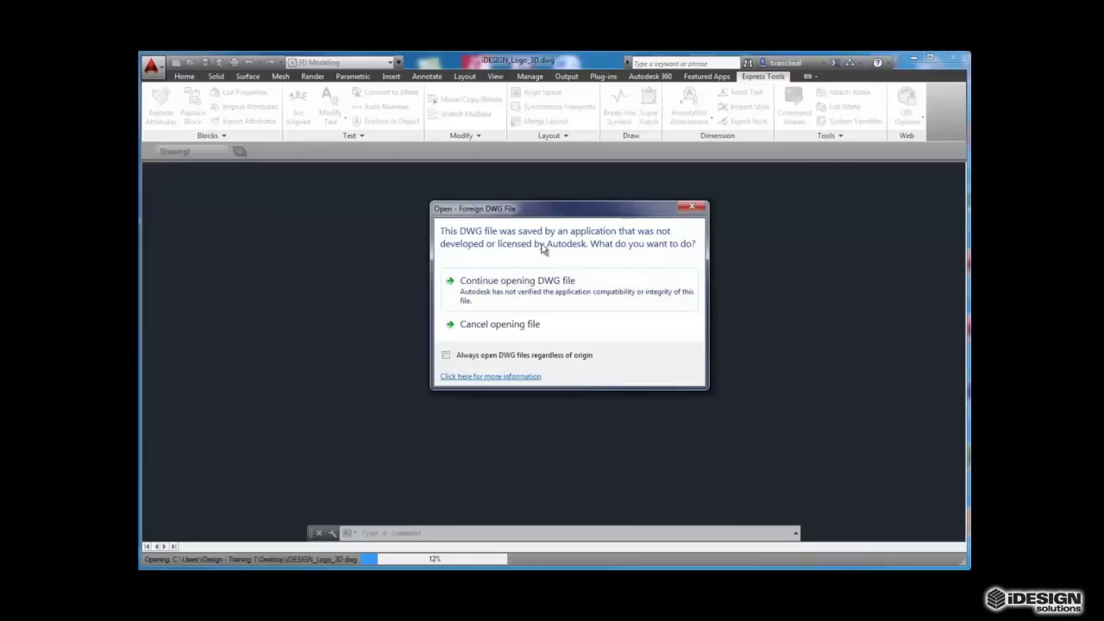
click(511, 285)
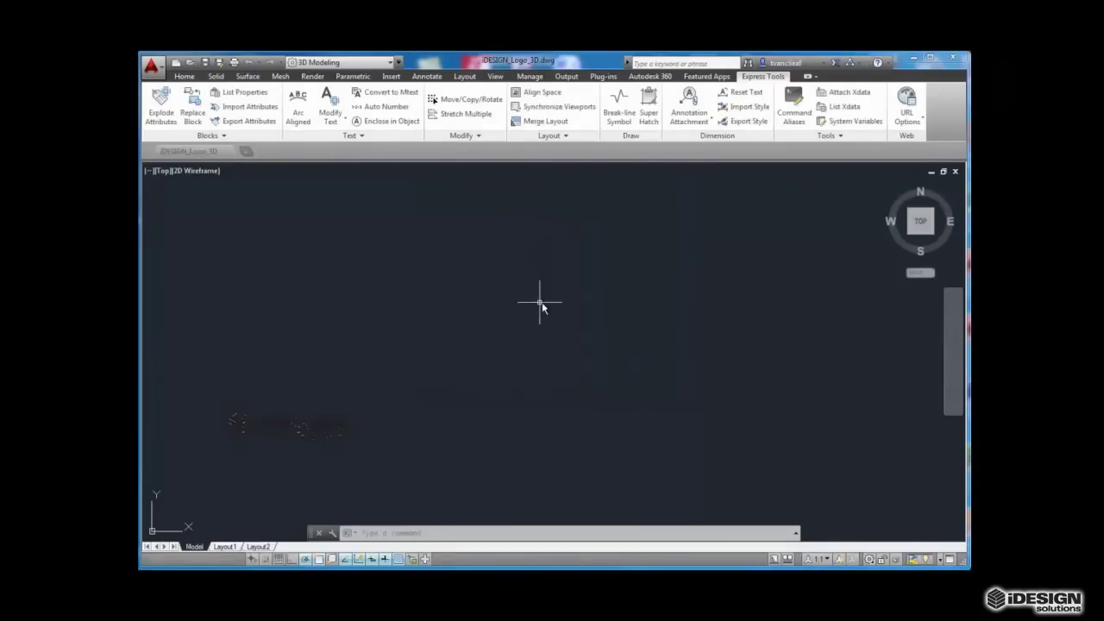
middle_drag(382, 353, 635, 285)
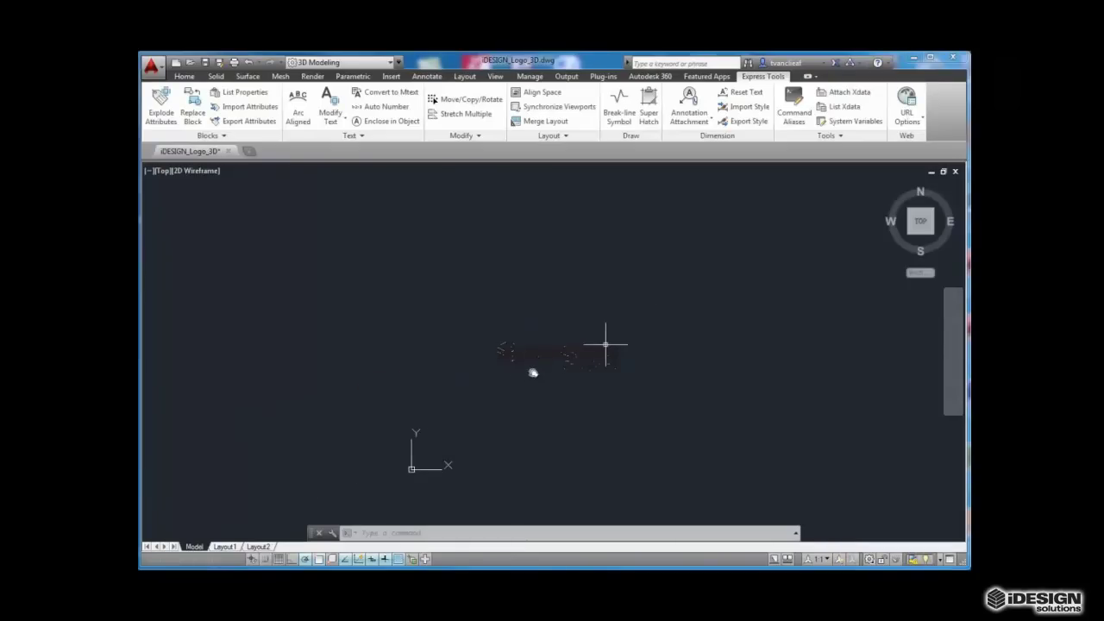
scroll(495, 379, up, 2)
scroll(583, 353, up, 4)
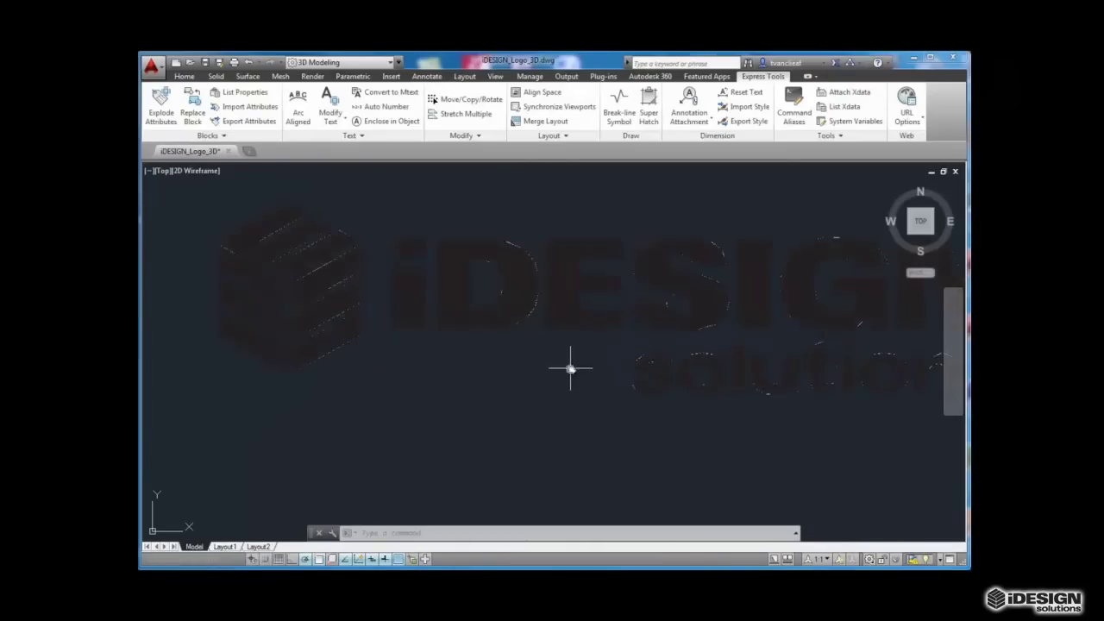
- Select the hatches of the iDESIGN letters, solutions lettering and cube to inspect them
click(473, 330)
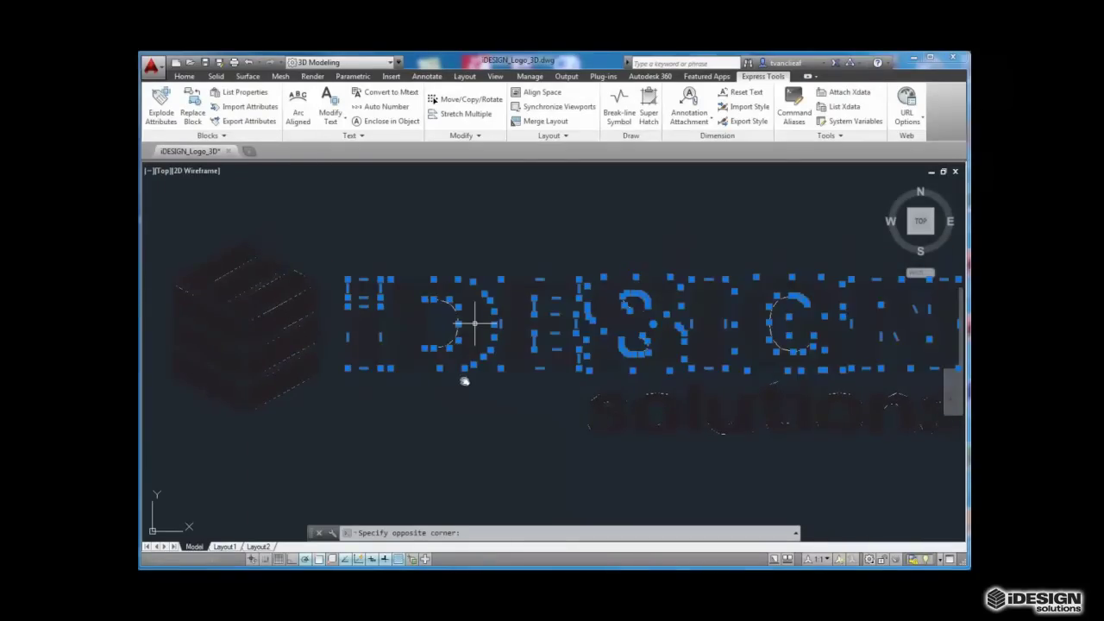
click(511, 366)
scroll(509, 380, down, 2)
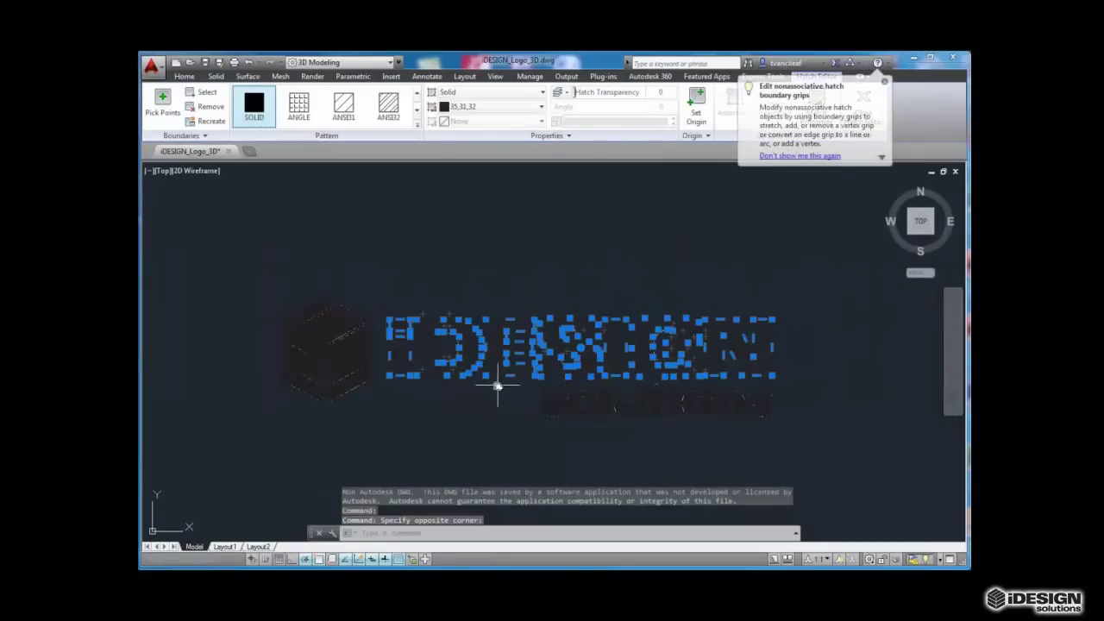
click(570, 401)
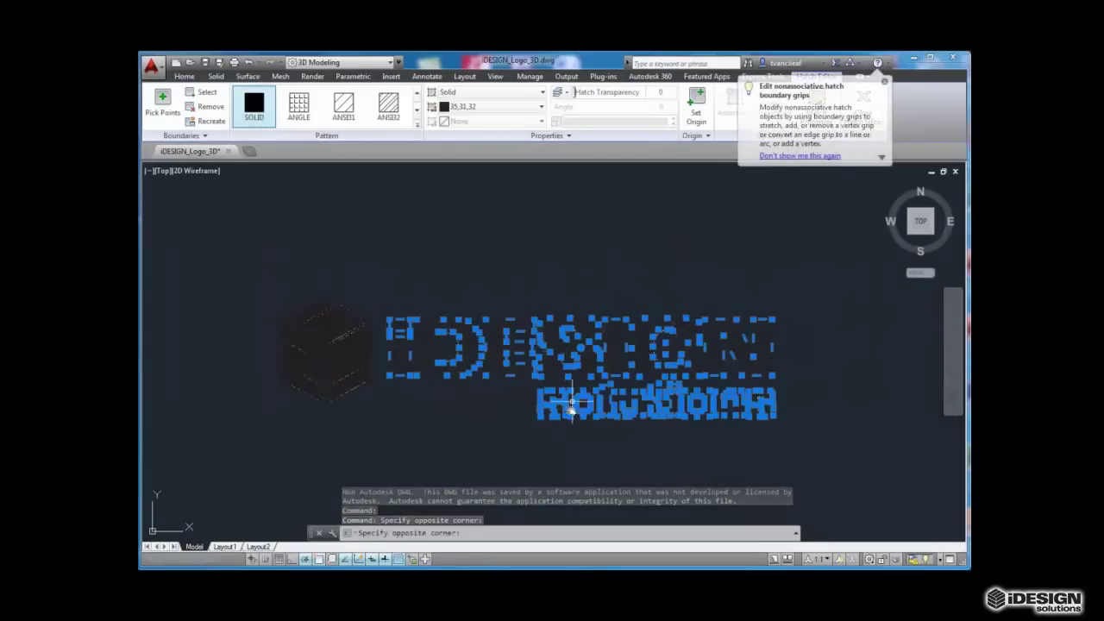
click(407, 374)
key(Escape)
click(358, 358)
click(358, 358)
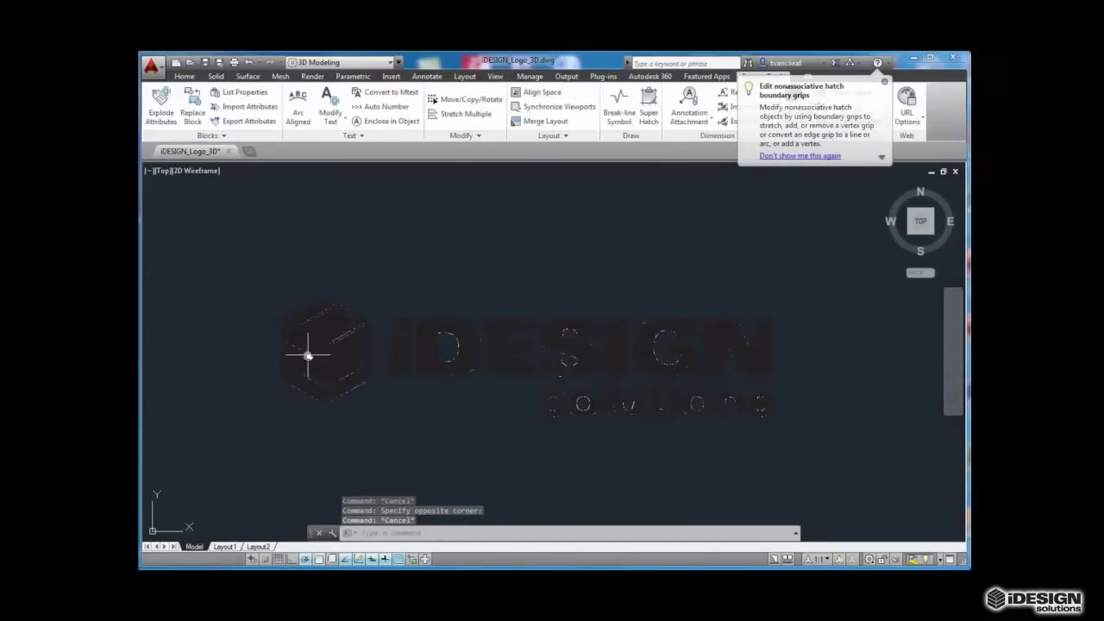
- Select the cube's hatch fill and try to EXPLODE it into lines
scroll(308, 354, up, 2)
click(313, 371)
scroll(394, 328, down, 3)
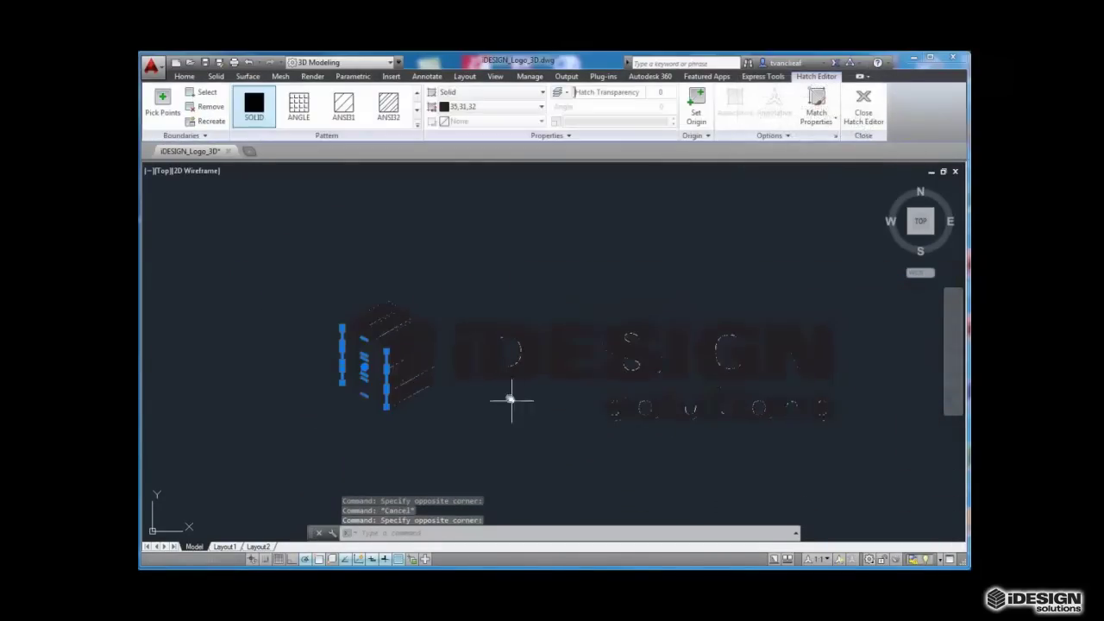
middle_drag(518, 412, 483, 387)
key(Escape)
click(372, 320)
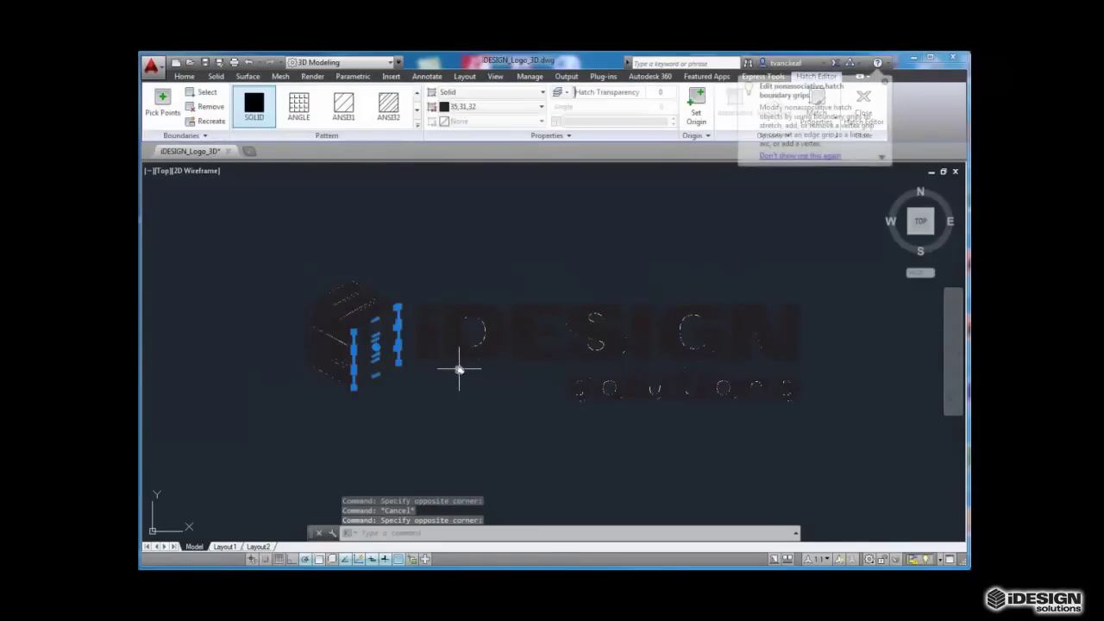
text(e)
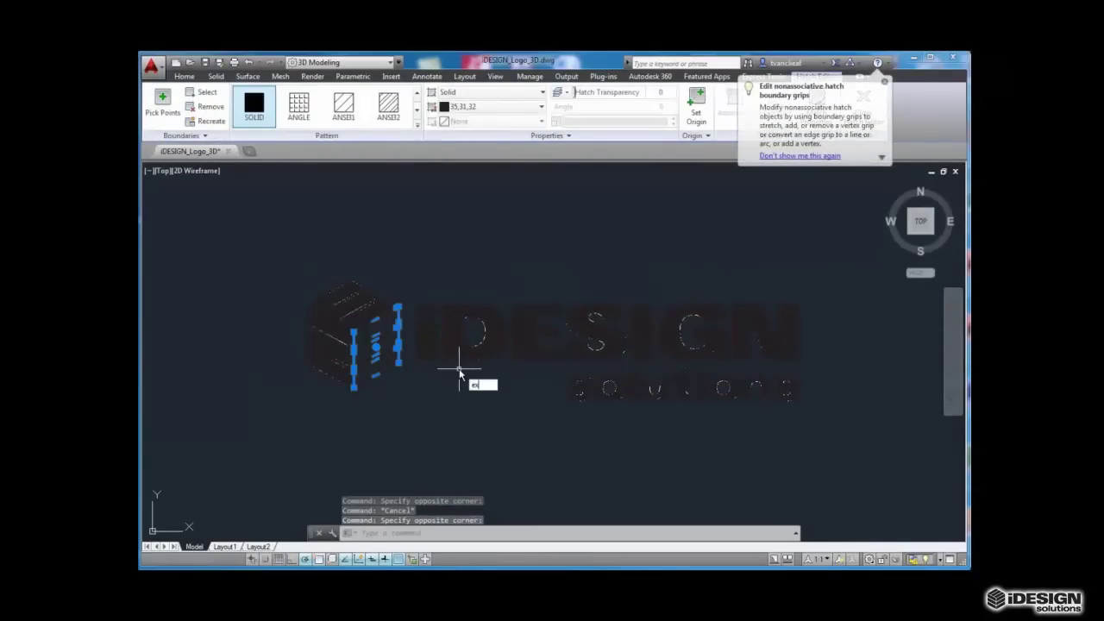
text(x)
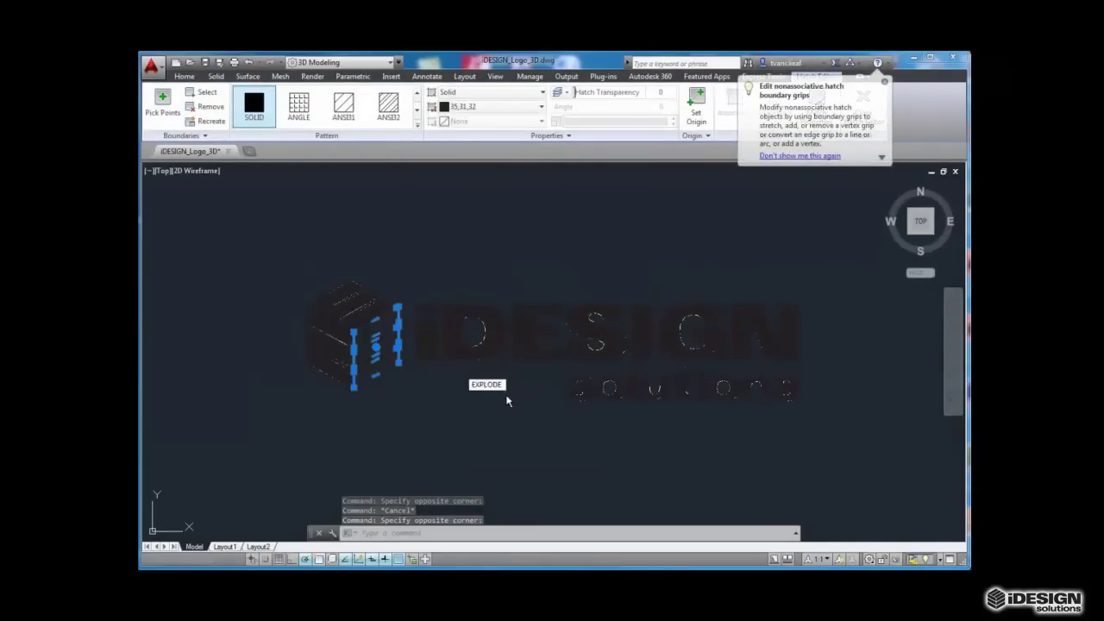
key(Return)
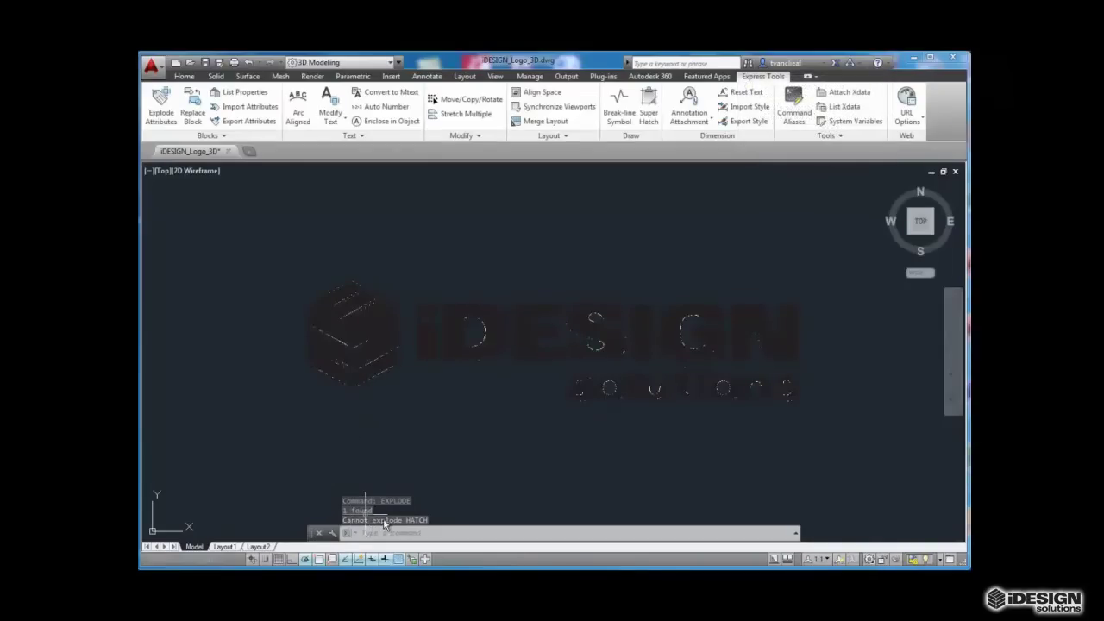
- Erase the hatch fills on the cube's front, right and top faces
scroll(335, 391, up, 5)
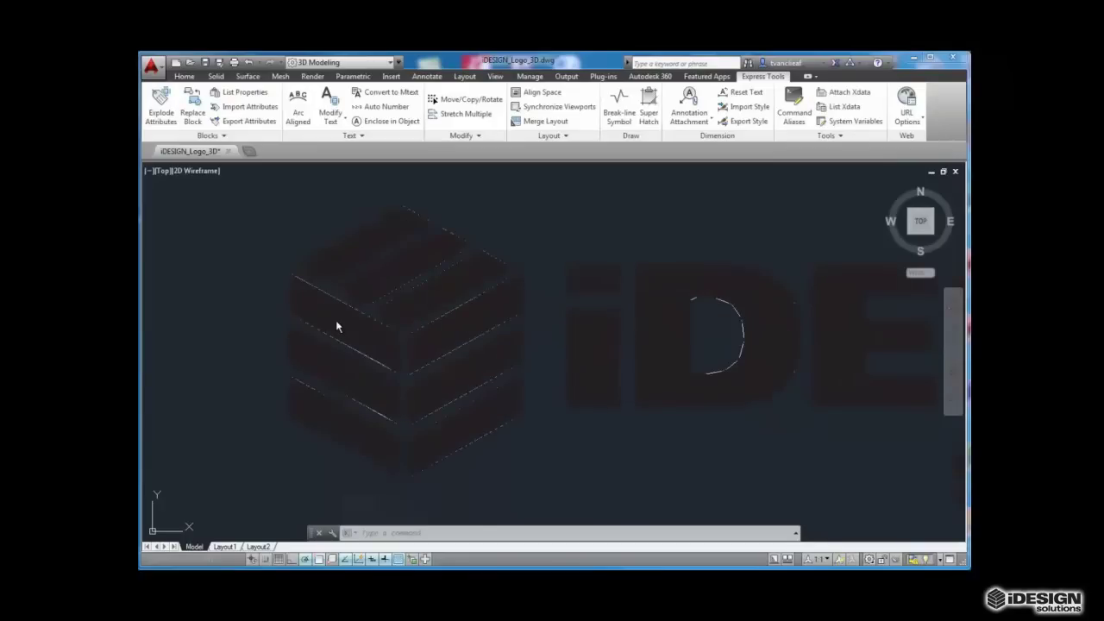
click(296, 320)
click(388, 313)
key(Delete)
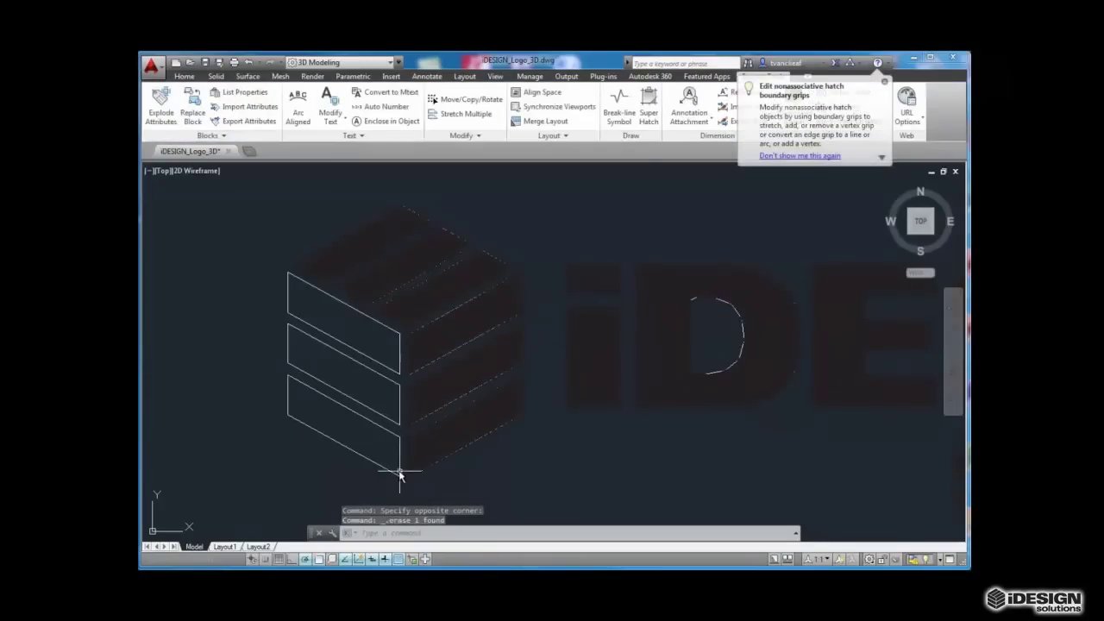
click(439, 352)
click(471, 346)
key(Delete)
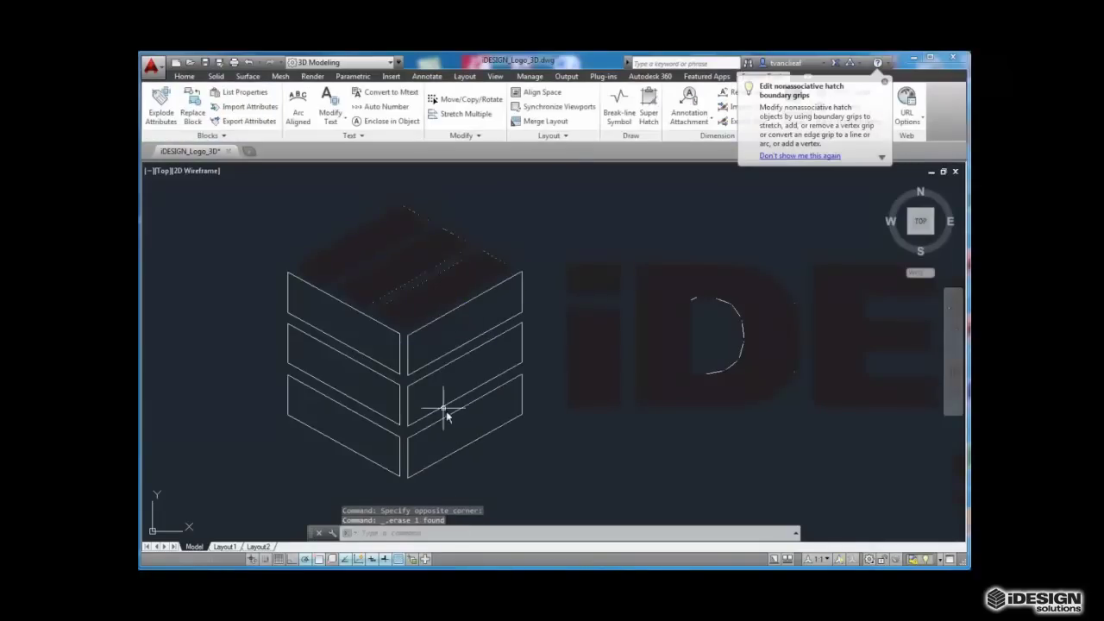
scroll(423, 345, down, 3)
click(414, 332)
key(Delete)
- Erase the iDESIGN lettering's hatch fill and select the solutions text hatch
middle_drag(505, 308, 439, 316)
click(434, 326)
key(Delete)
scroll(451, 345, down, 2)
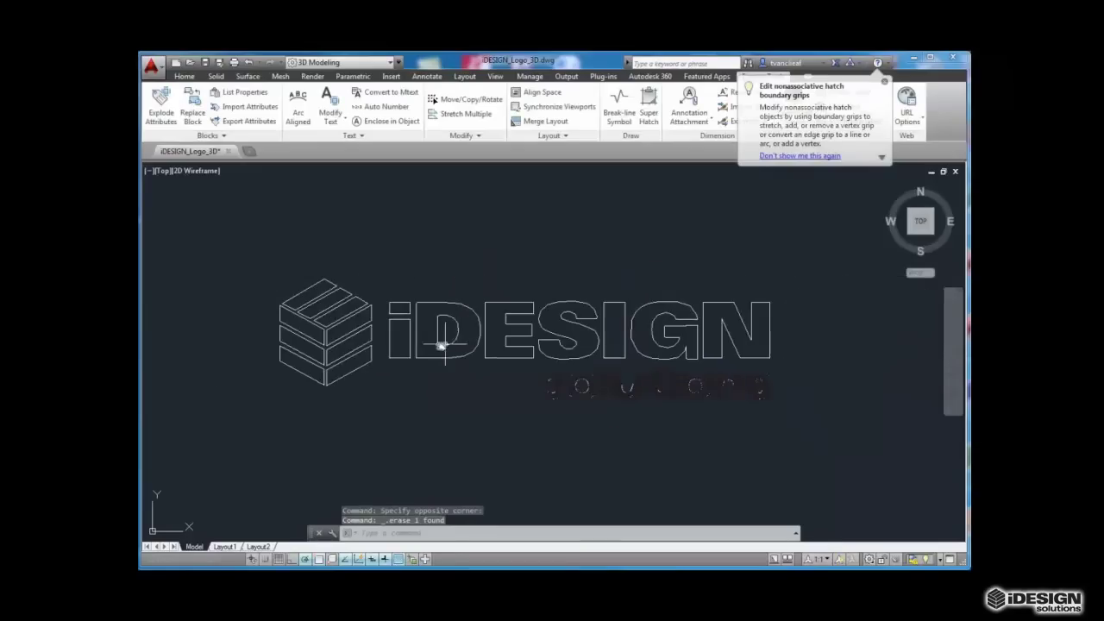
scroll(481, 365, up, 4)
click(509, 373)
- Erase the solutions hatch and regenerate the drawing so curves look smooth
key(Delete)
scroll(472, 361, down, 2)
scroll(552, 392, up, 5)
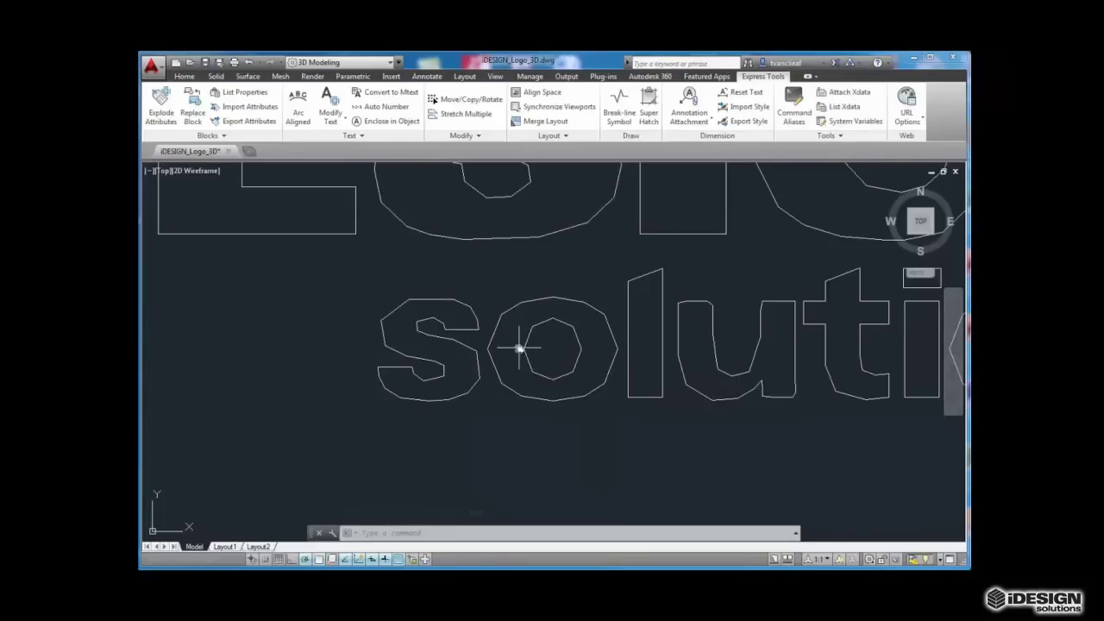
text(he)
key(Return)
- Zoom to fit the whole logo, then save and close the drawing
scroll(405, 377, down, 3)
scroll(387, 414, up, 1)
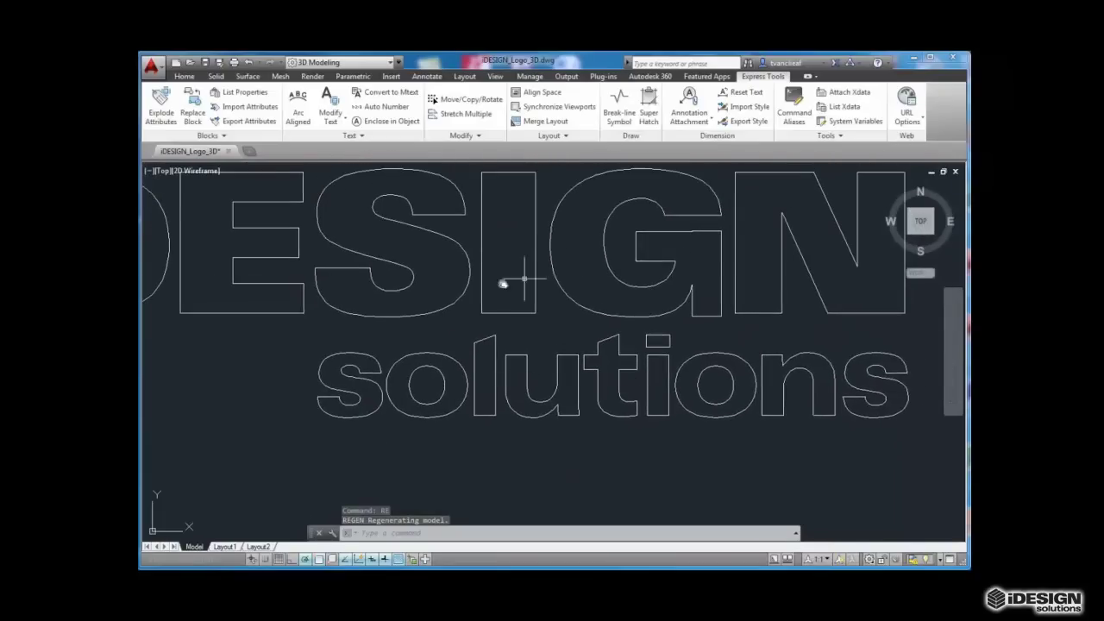
scroll(561, 271, down, 3)
scroll(512, 278, up, 1)
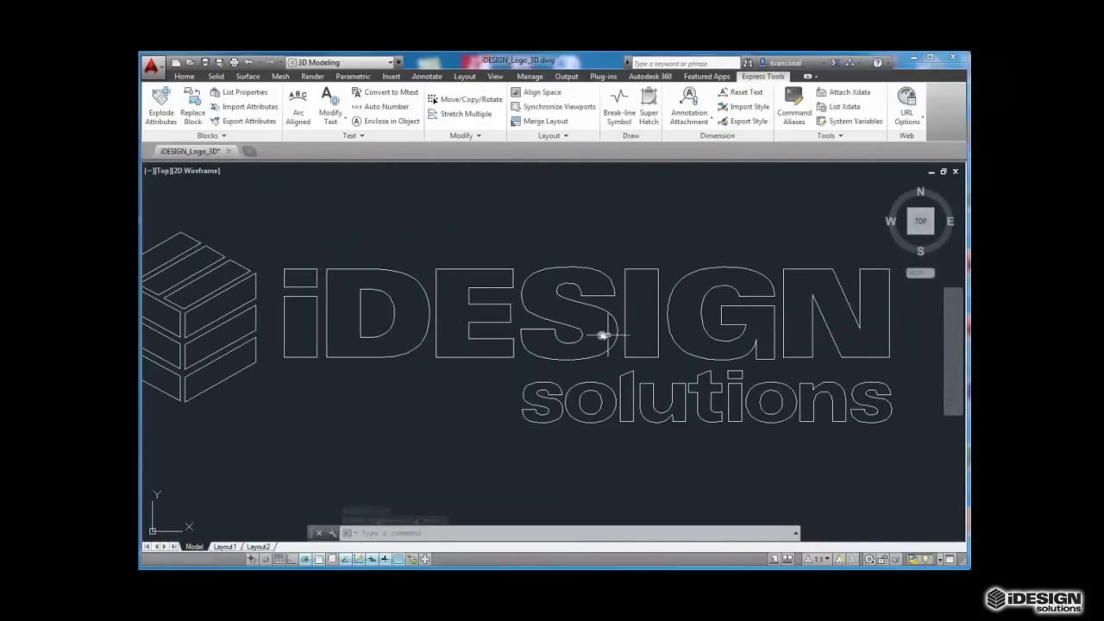
scroll(626, 377, down, 1)
scroll(498, 405, down, 1)
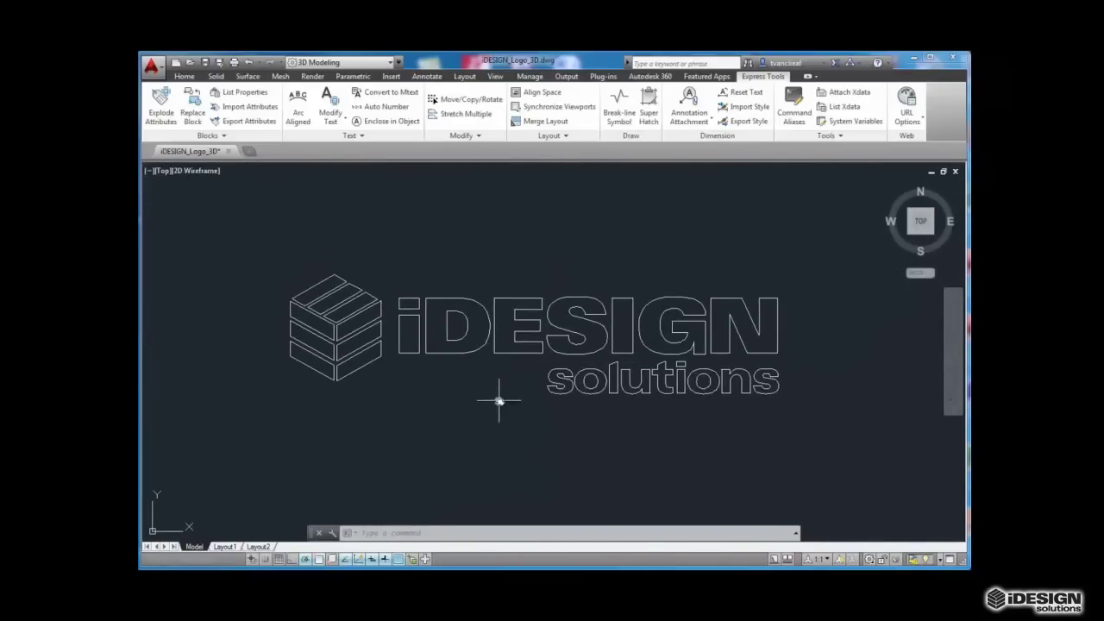
middle_click(498, 399)
middle_click(498, 398)
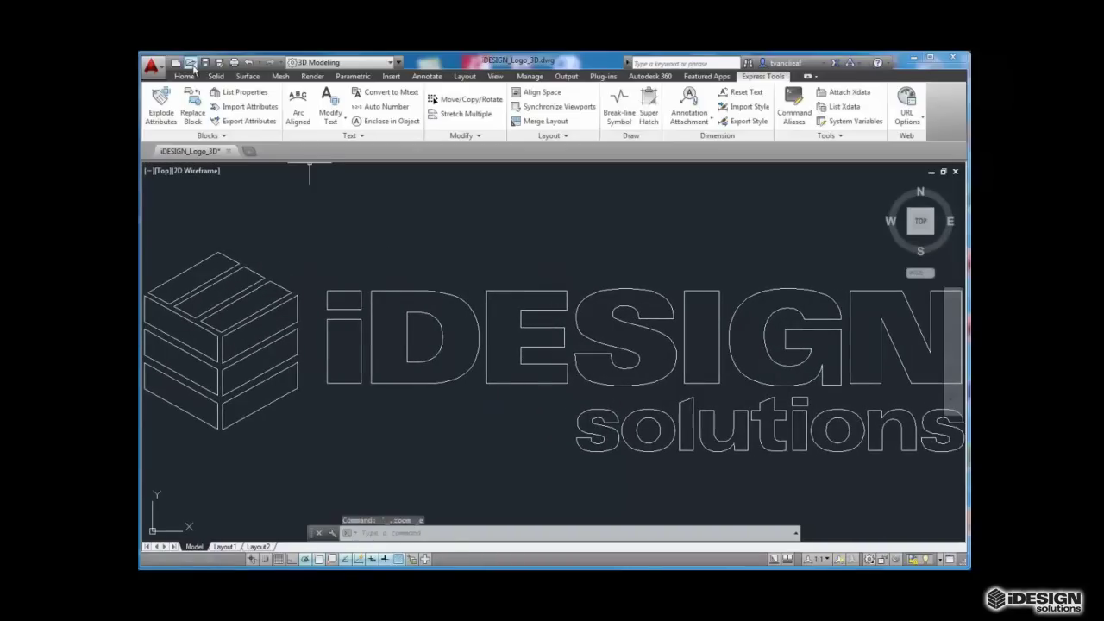
click(204, 62)
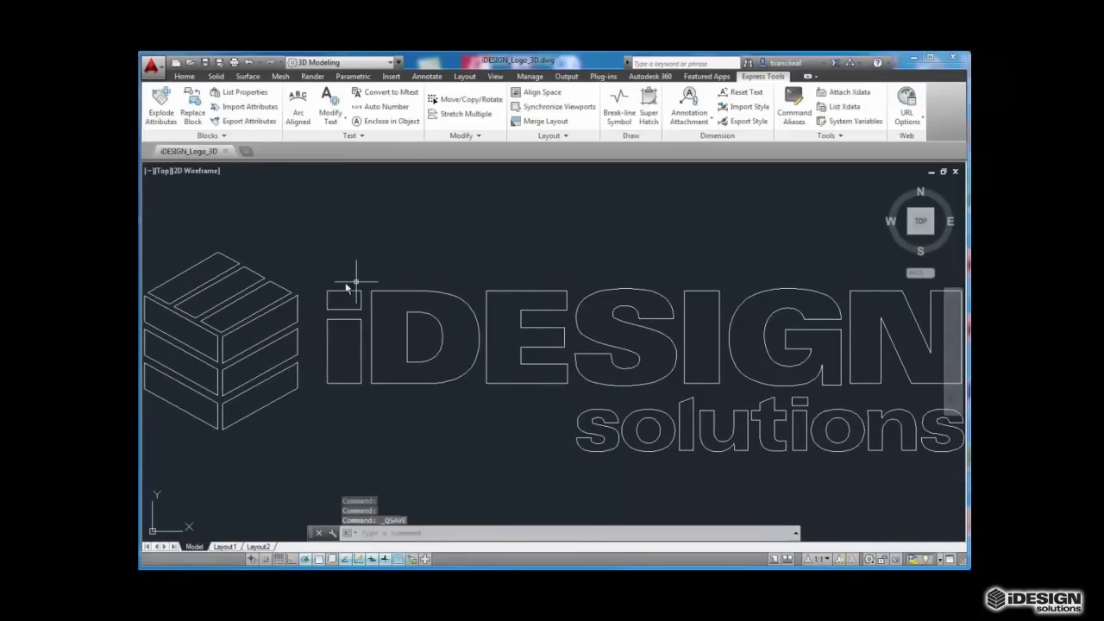
click(955, 171)
- Minimize AutoCAD and switch to the Inventor window showing Part1
click(912, 59)
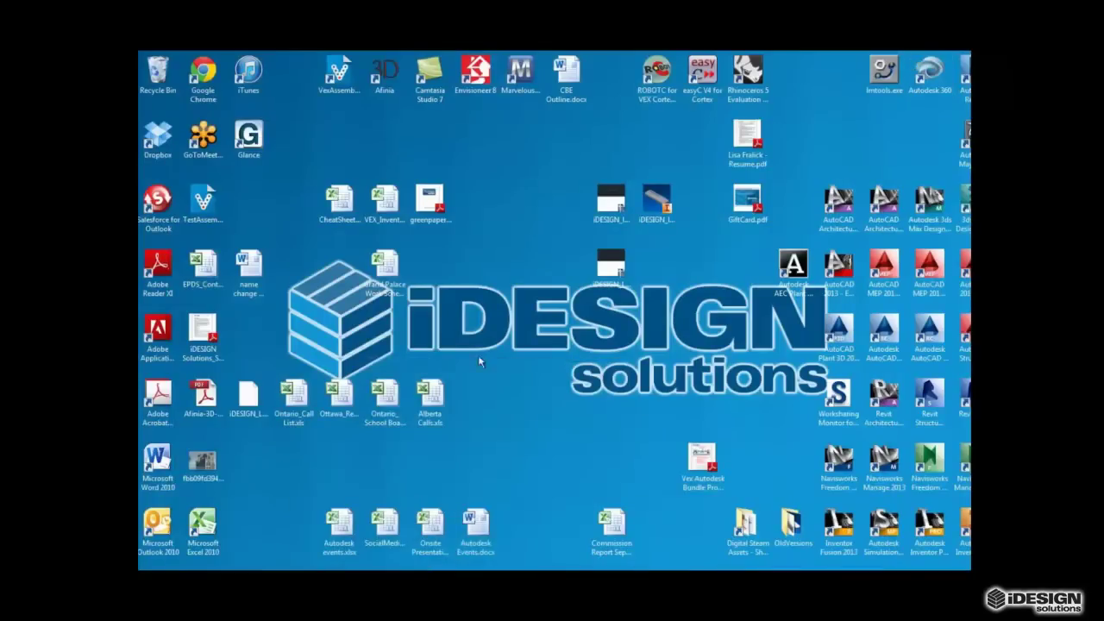
key(alt+Tab)
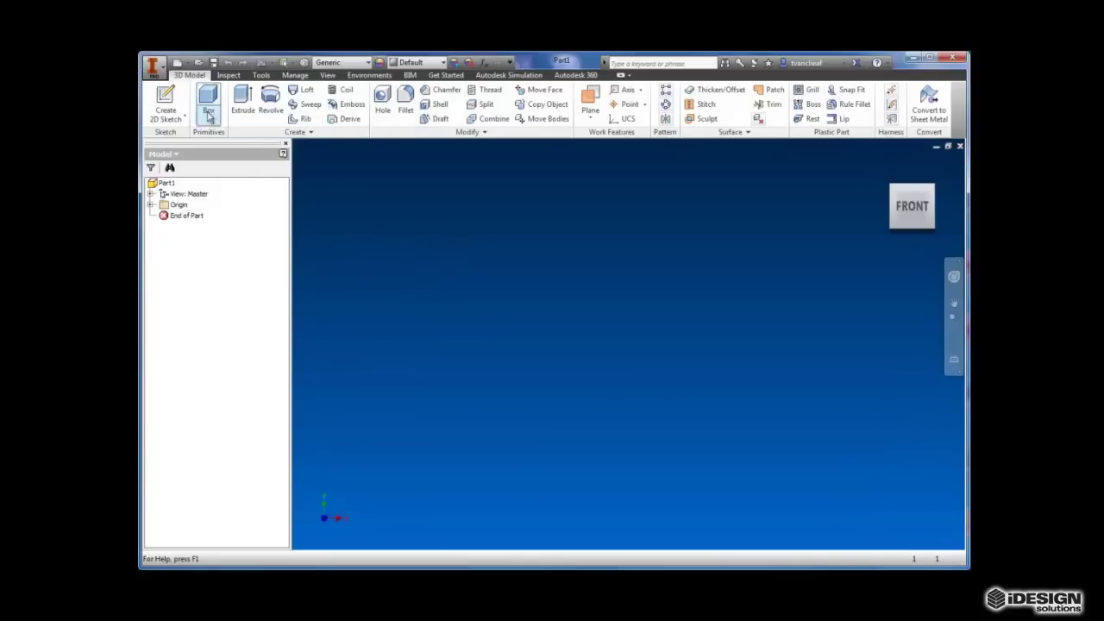
- Start a new 2D sketch on the XY origin plane
click(162, 119)
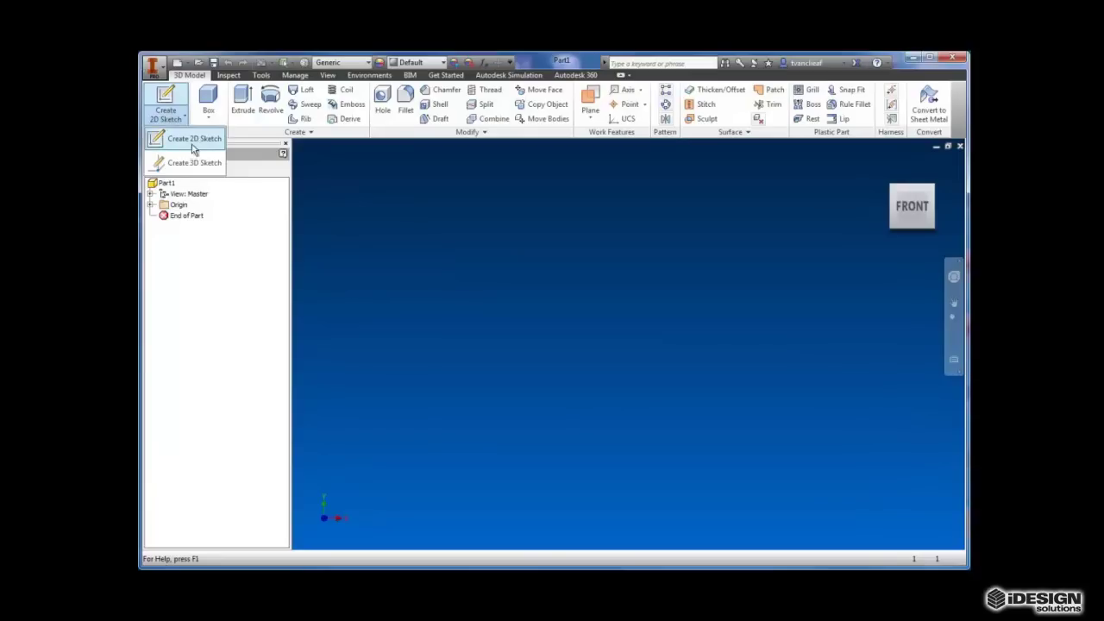
click(188, 142)
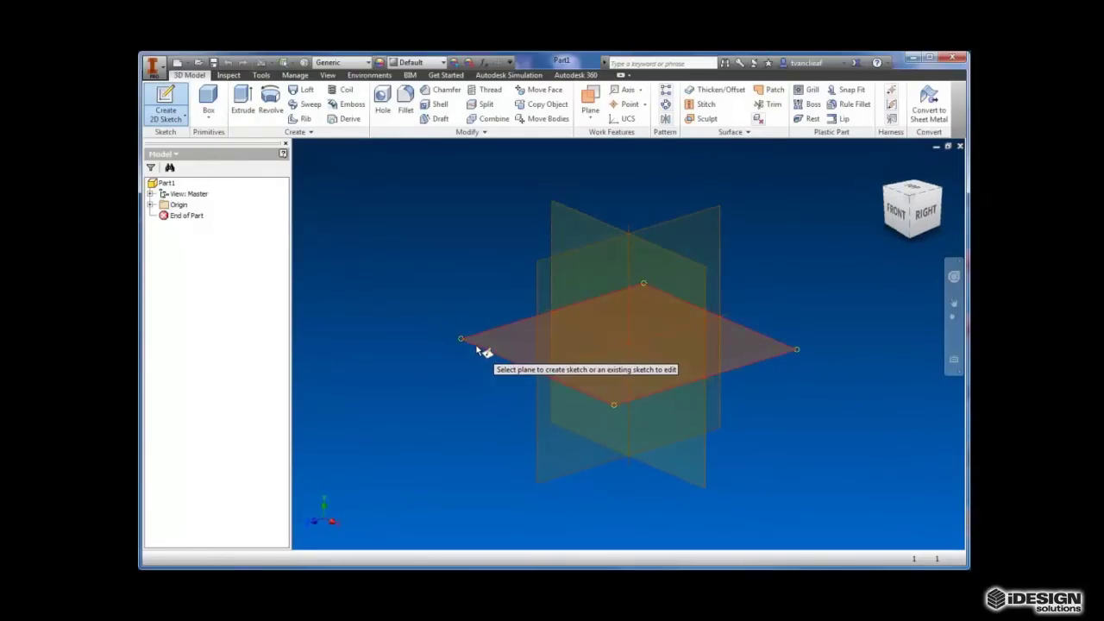
click(478, 349)
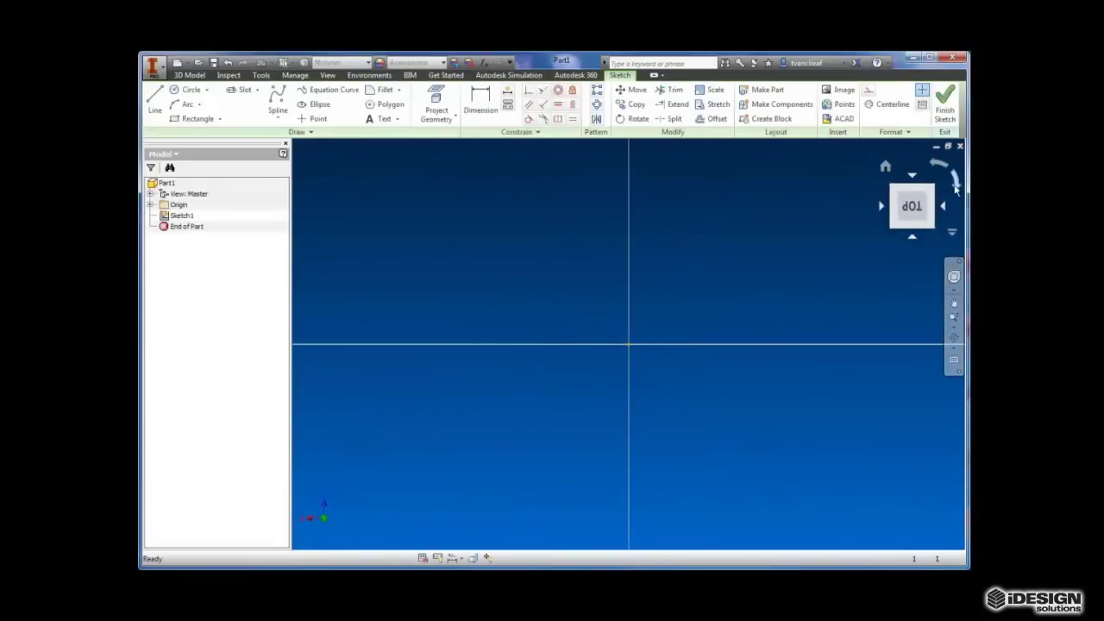
- Roll the view twice so TOP is upright and centre the sketch origin
click(955, 188)
click(955, 188)
middle_drag(622, 279, 530, 264)
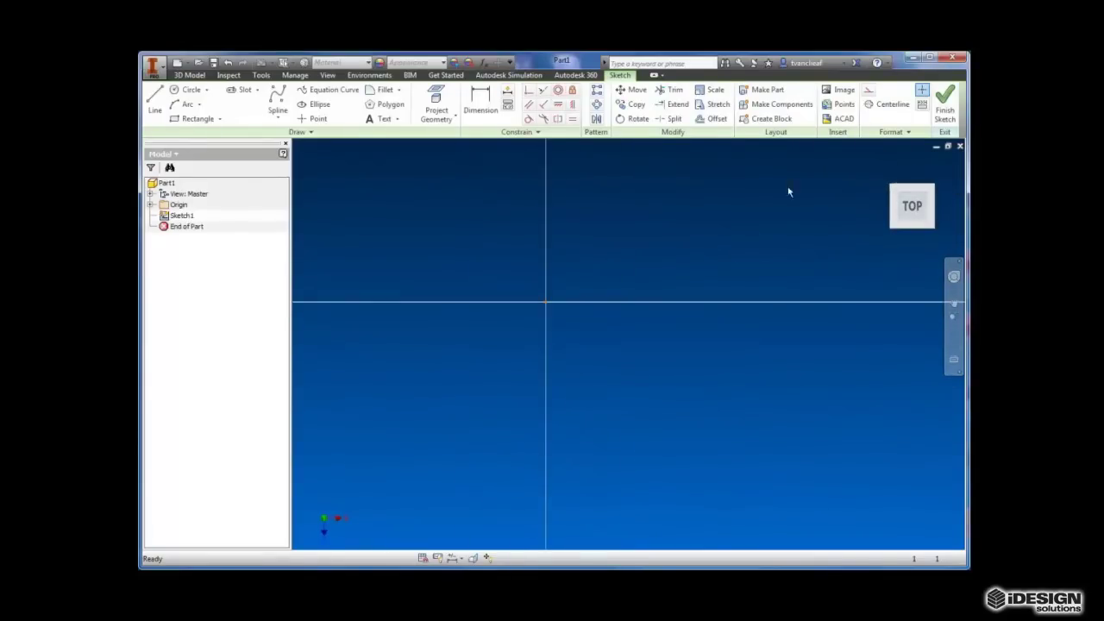
mouse_move(661, 229)
middle_down()
mouse_move(681, 271)
mouse_move(740, 257)
middle_up()
middle_drag(475, 259, 485, 259)
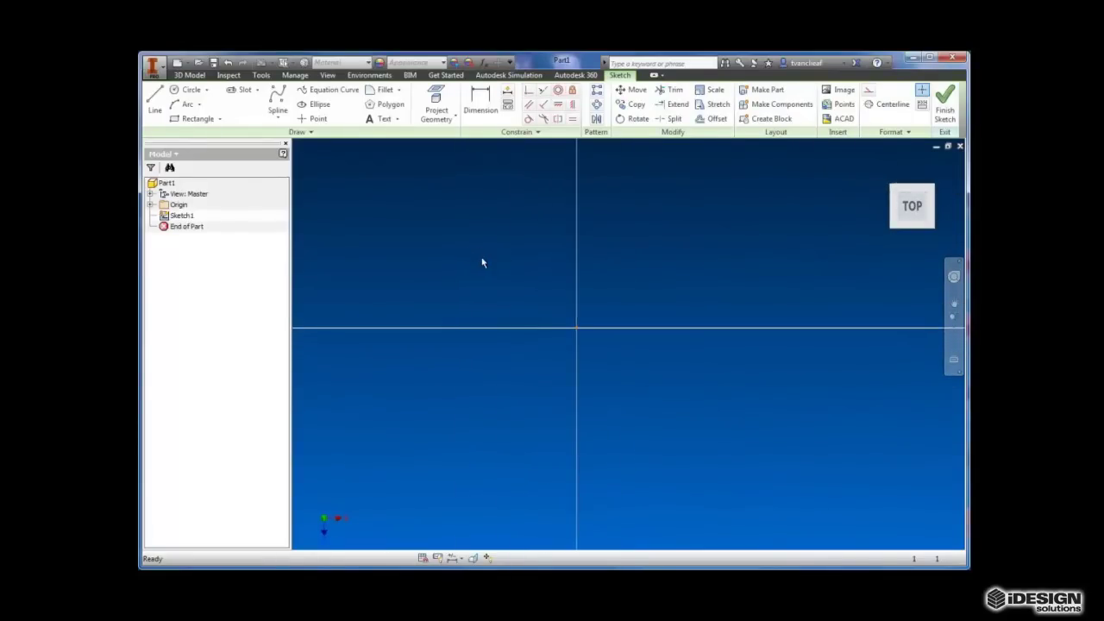
click(839, 121)
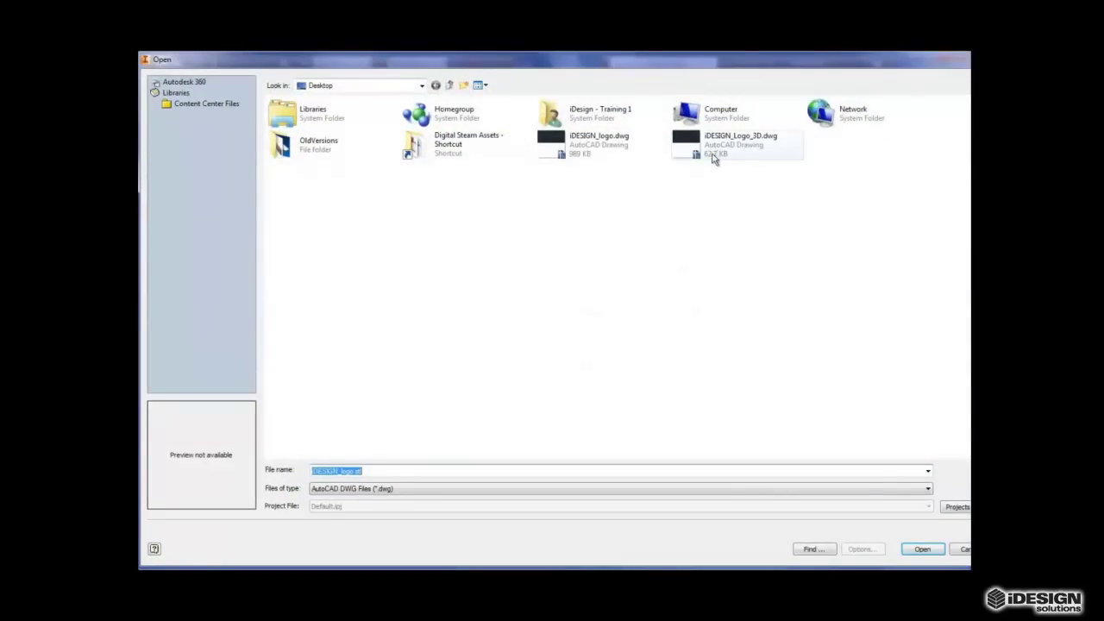
- Select iDESIGN_Logo_3D.dwg on the Desktop and open it for import
click(763, 145)
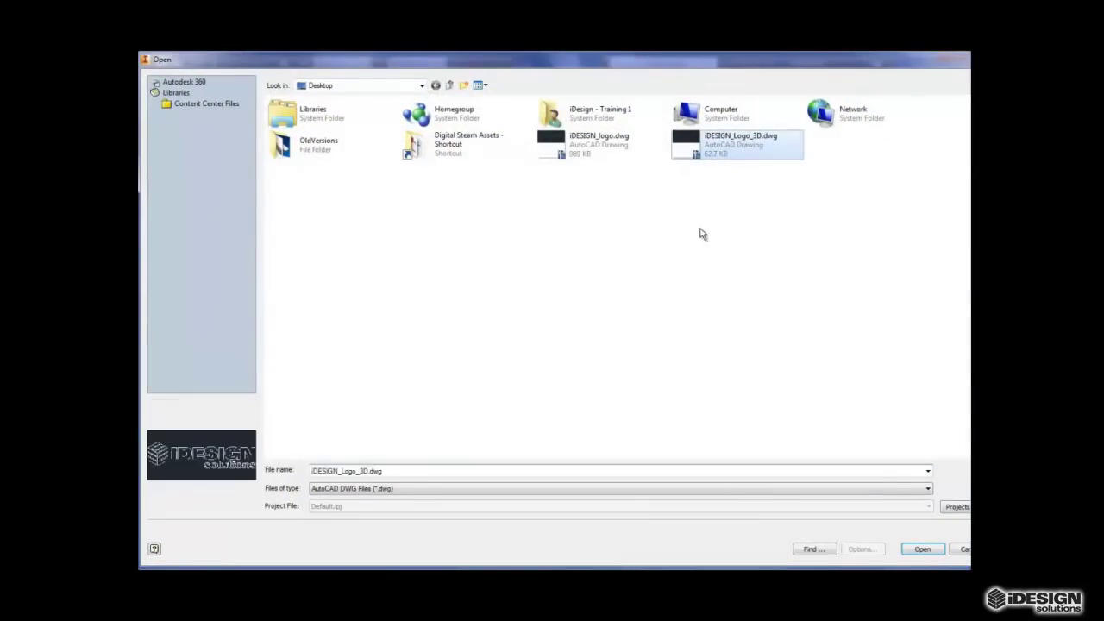
click(921, 548)
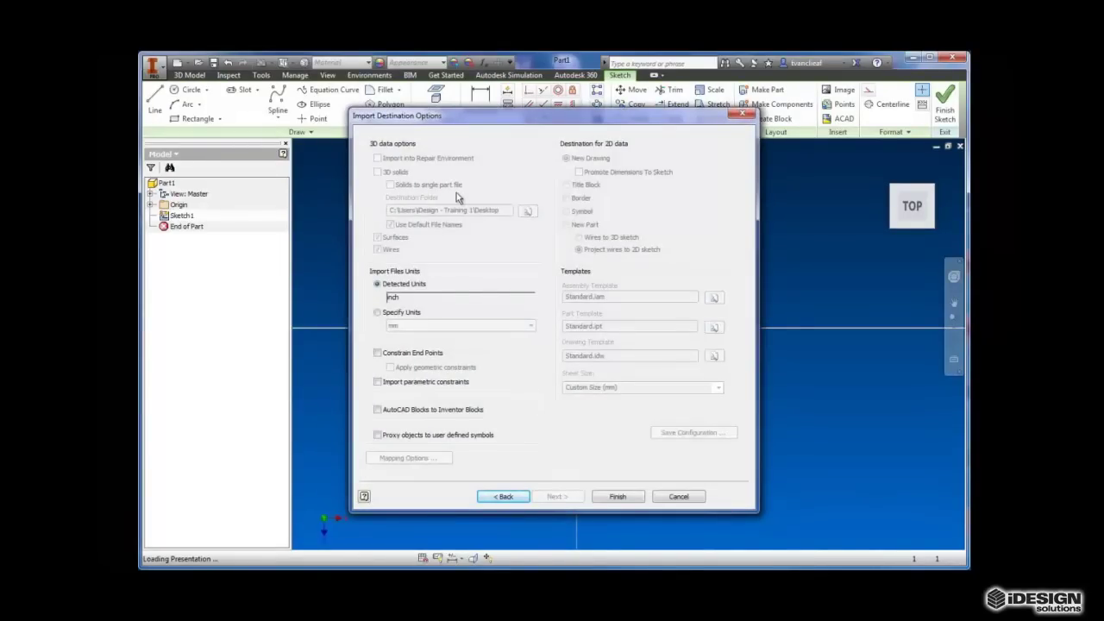
- Keep the detected inch units and finish importing the logo outlines into Sketch1
click(377, 313)
click(390, 297)
click(611, 496)
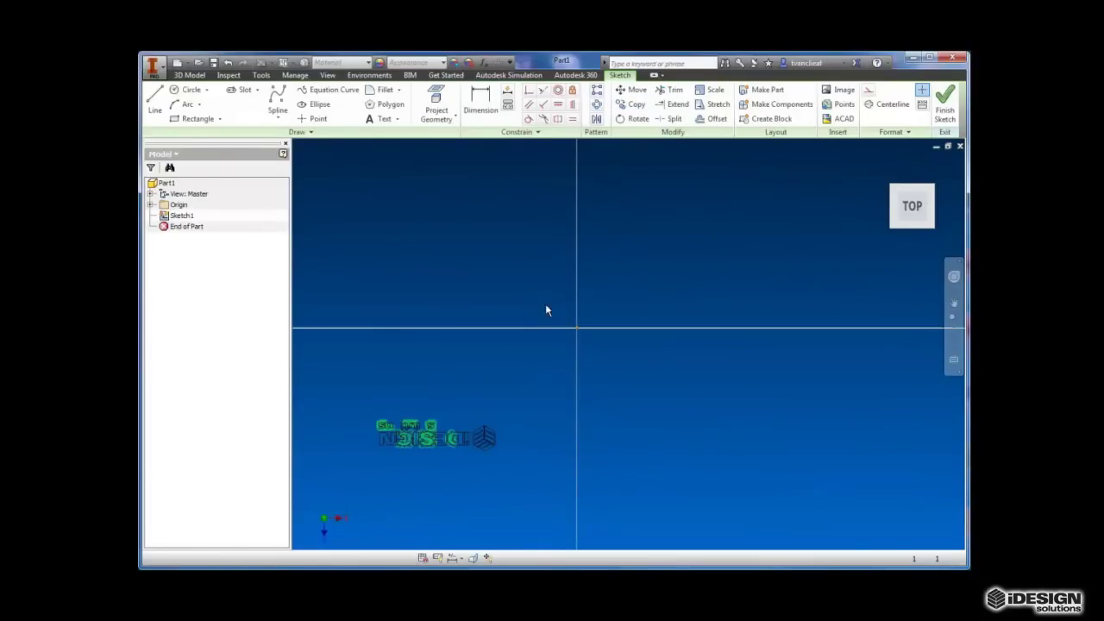
- Frame the imported iDESIGN logo and flip the TOP view with the ViewCube so it isn't mirrored
mouse_move(545, 303)
middle_down()
mouse_move(518, 348)
mouse_move(556, 322)
middle_up()
middle_drag(578, 365, 621, 291)
scroll(628, 382, down, 3)
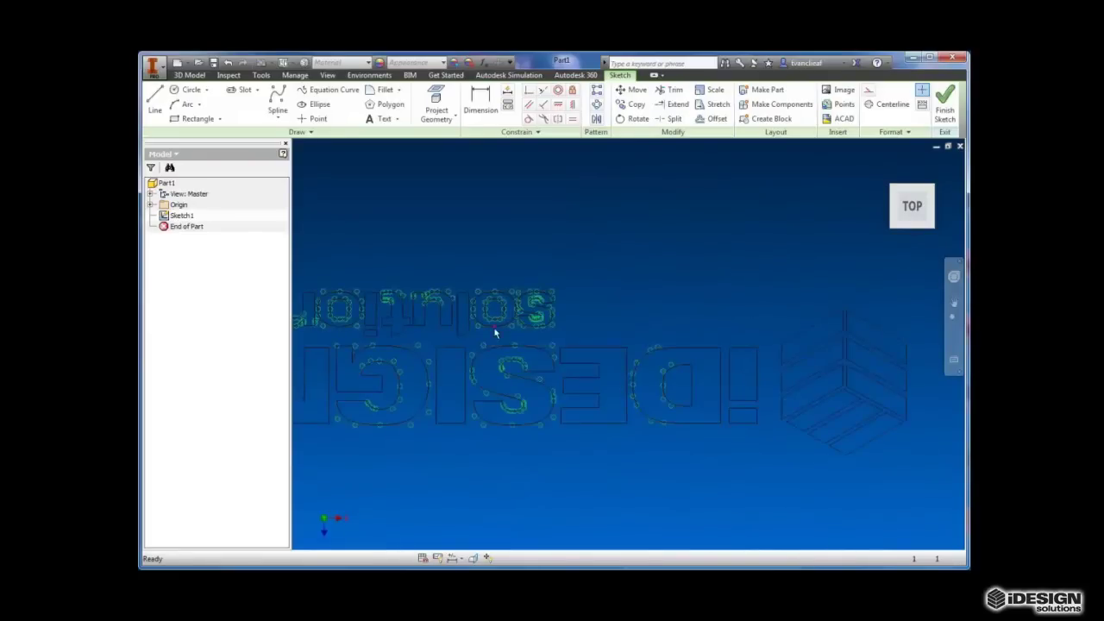
scroll(519, 360, up, 2)
middle_drag(646, 288, 678, 294)
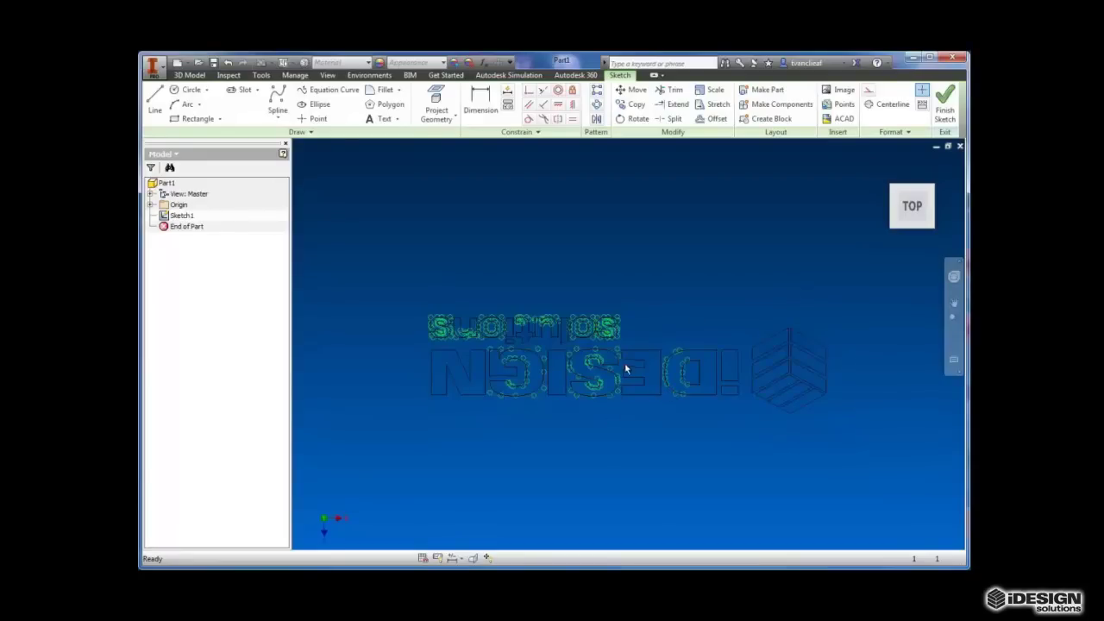
click(957, 178)
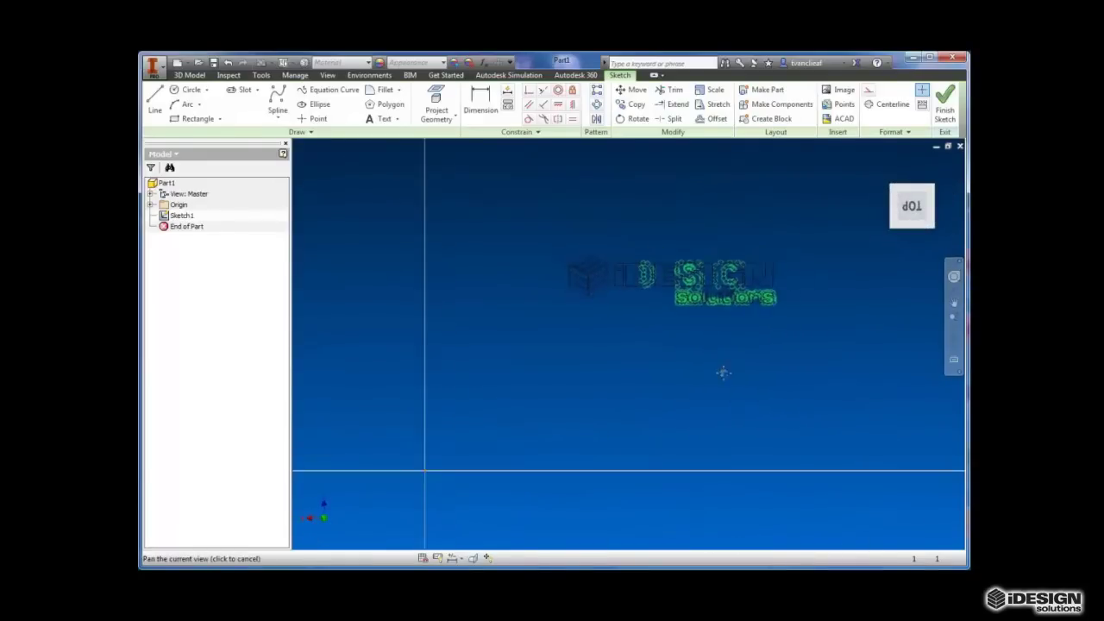